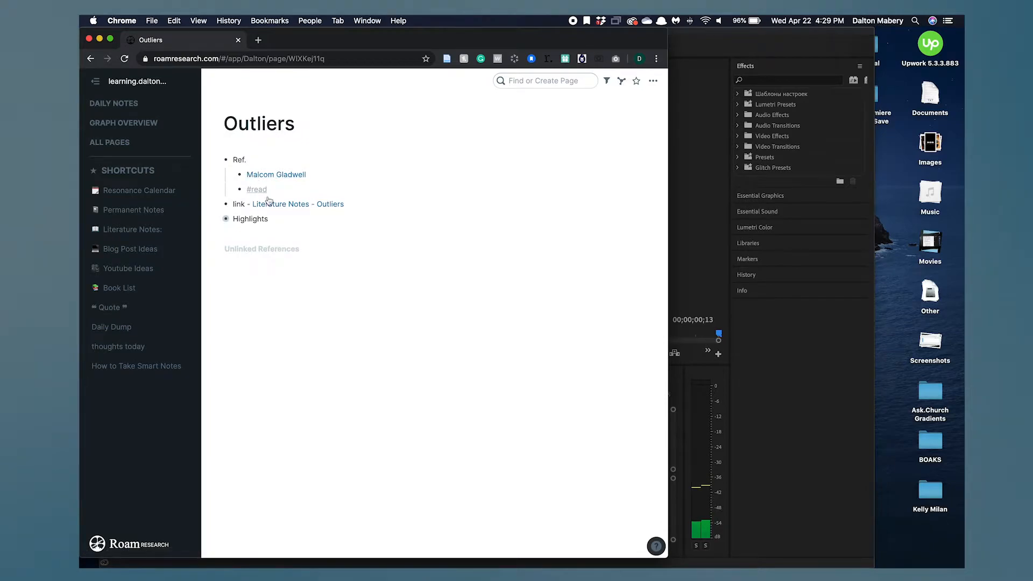
- Open the Malcom Gladwell page from the Outliers page and return to Outliers
{"action": "left_click", "coordinate": [222, 220]}
{"action": "left_click", "coordinate": [220, 221]}
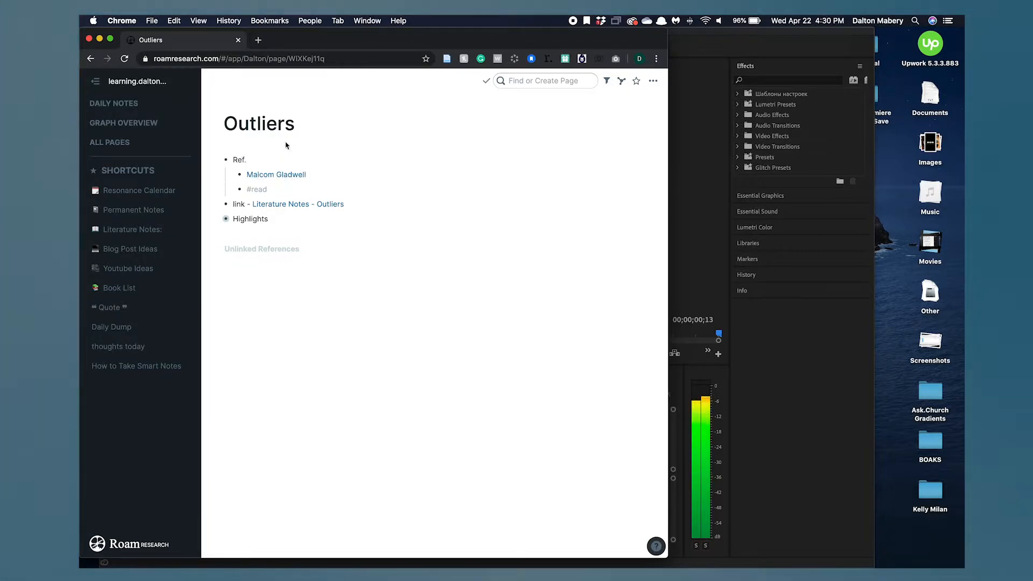
{"action": "left_click", "coordinate": [290, 176]}
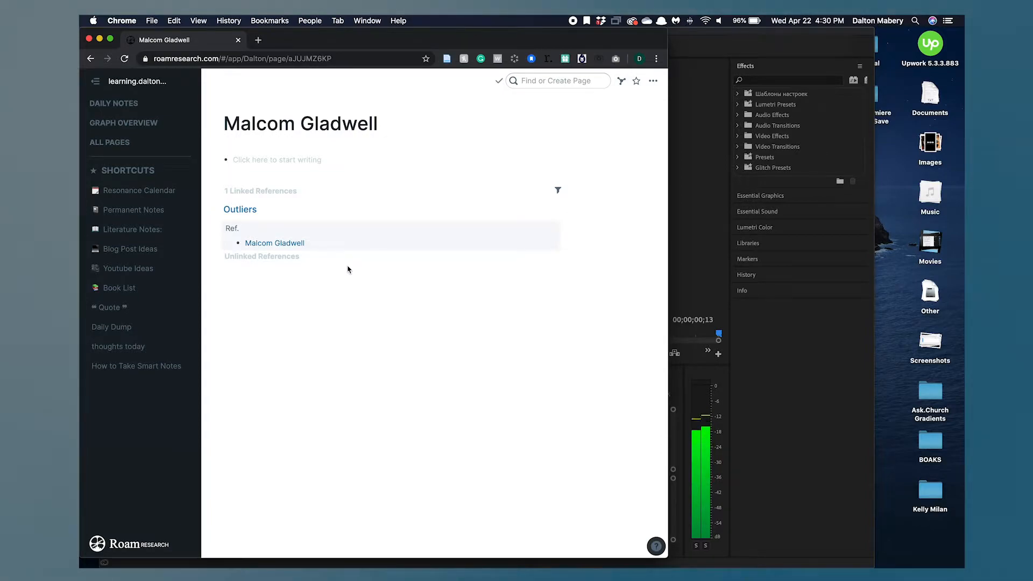
{"action": "left_click", "coordinate": [90, 58]}
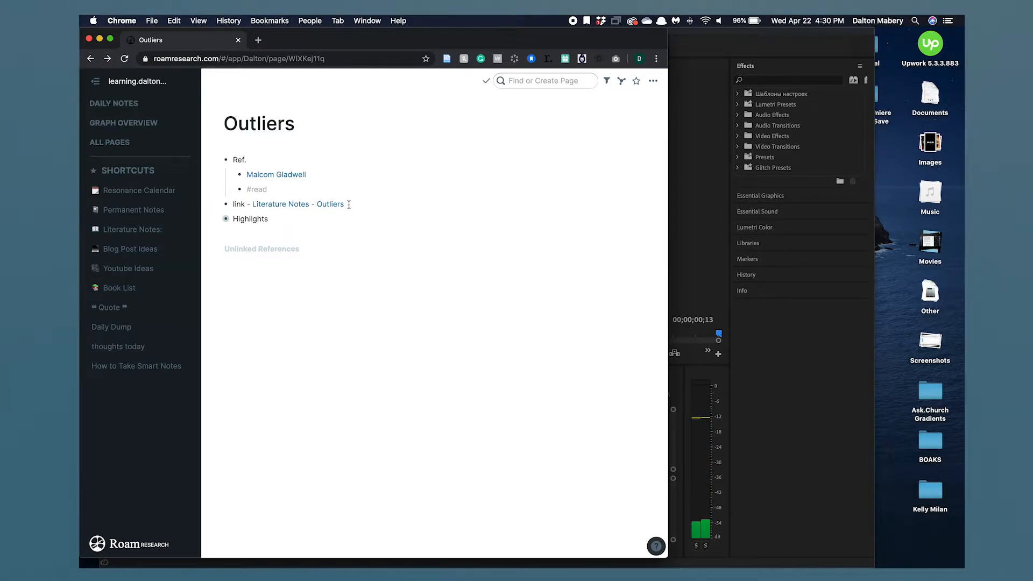
- Add a new block below the existing link reading "link - [[Literature Notes - Outliers]]" using the page autocomplete
{"action": "left_click", "coordinate": [348, 204]}
{"action": "key", "text": "Return"}
{"action": "type", "text": "link -"}
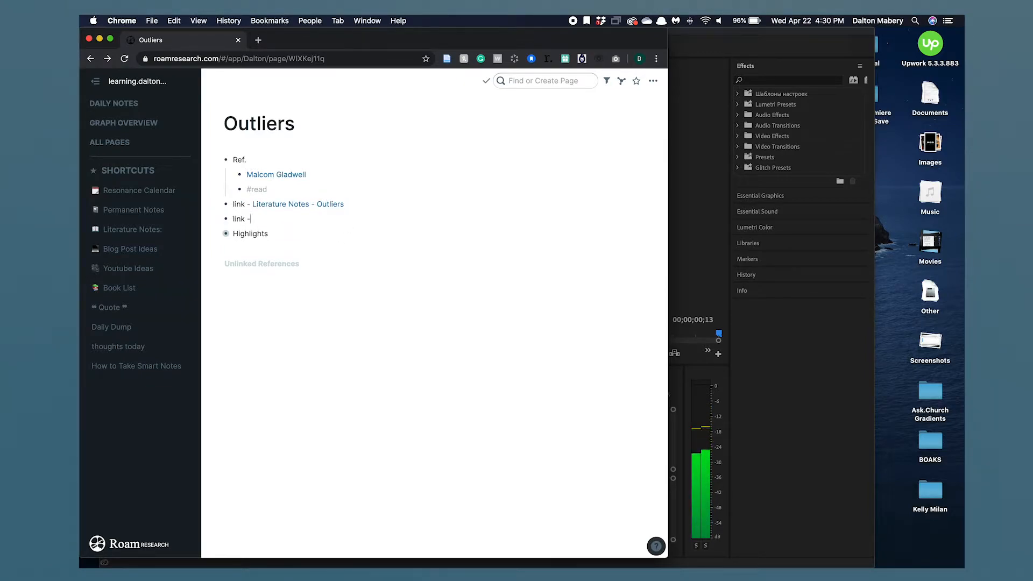
{"action": "type", "text": " [[liter"}
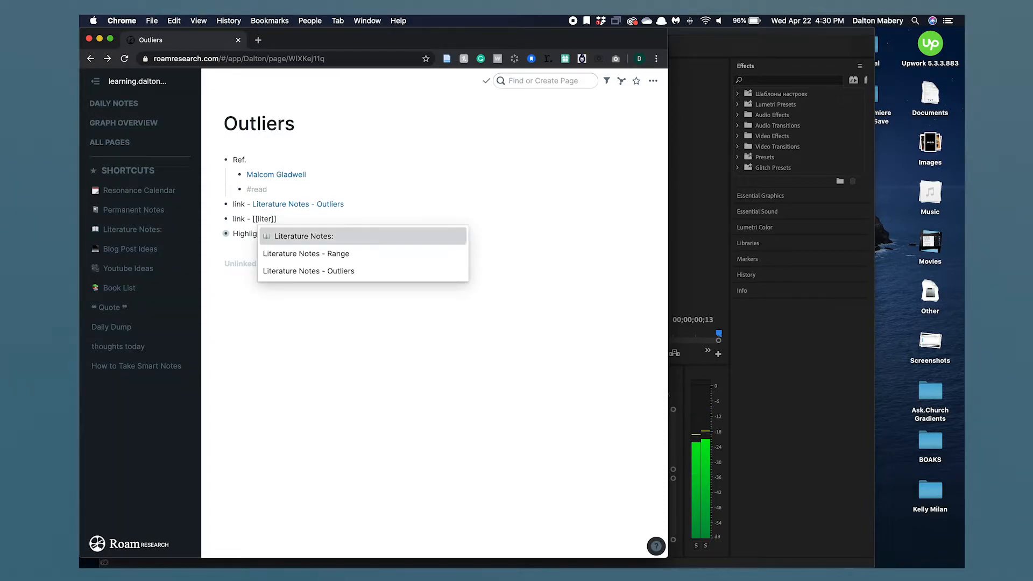
{"action": "key", "text": "Down"}
{"action": "key", "text": "Down"}
{"action": "key", "text": "Return"}
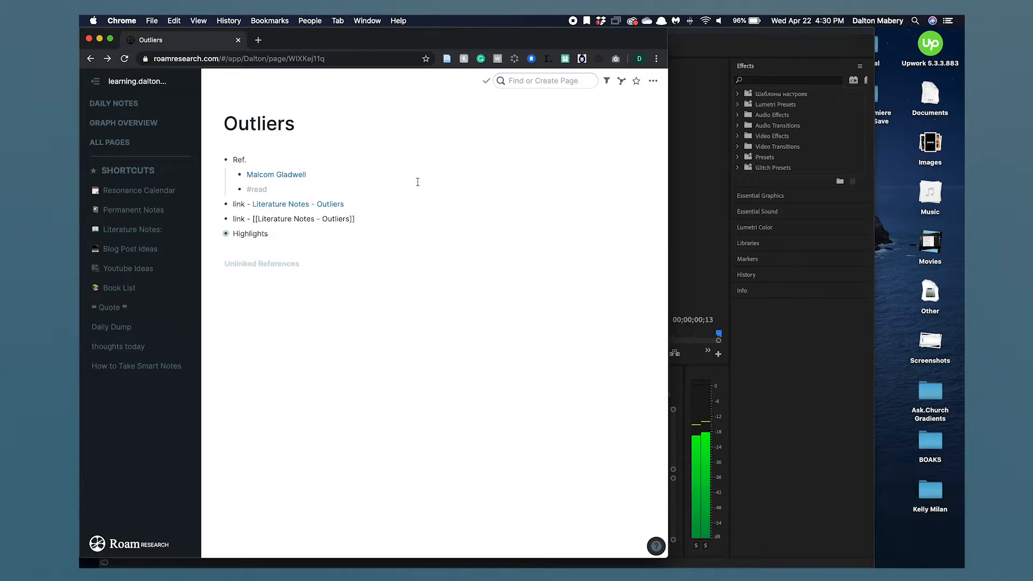
{"action": "key", "text": "Return"}
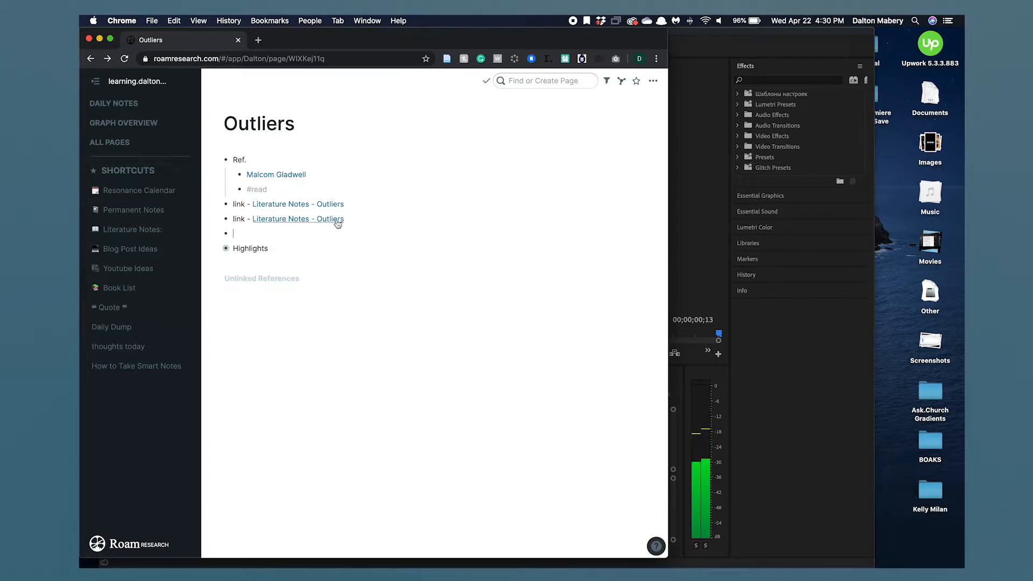
- Open the Literature Notes - Outliers page in the sidebar and expand the Highlights block
{"action": "left_click", "coordinate": [331, 221], "text": "shift"}
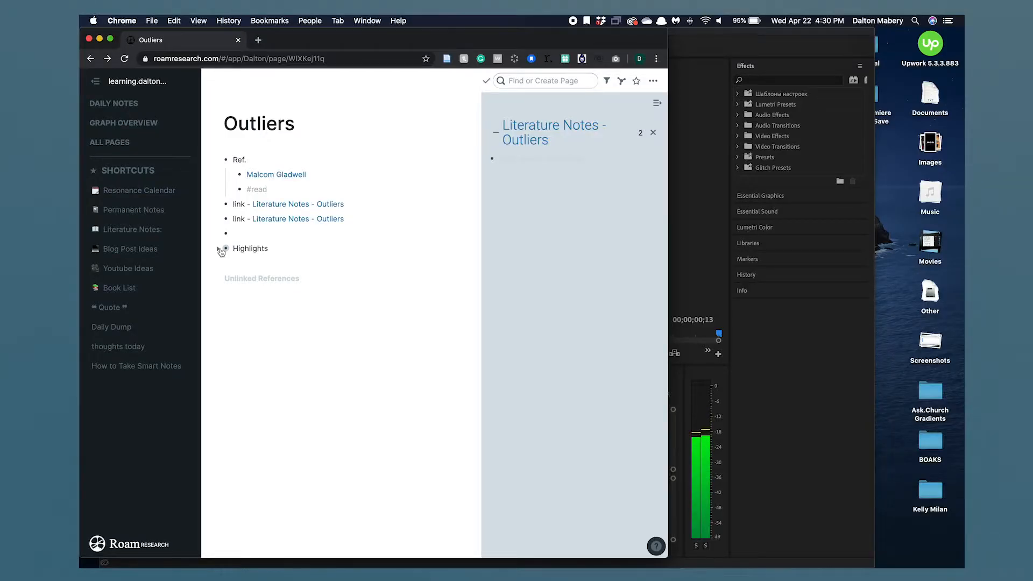
{"action": "left_click", "coordinate": [220, 249]}
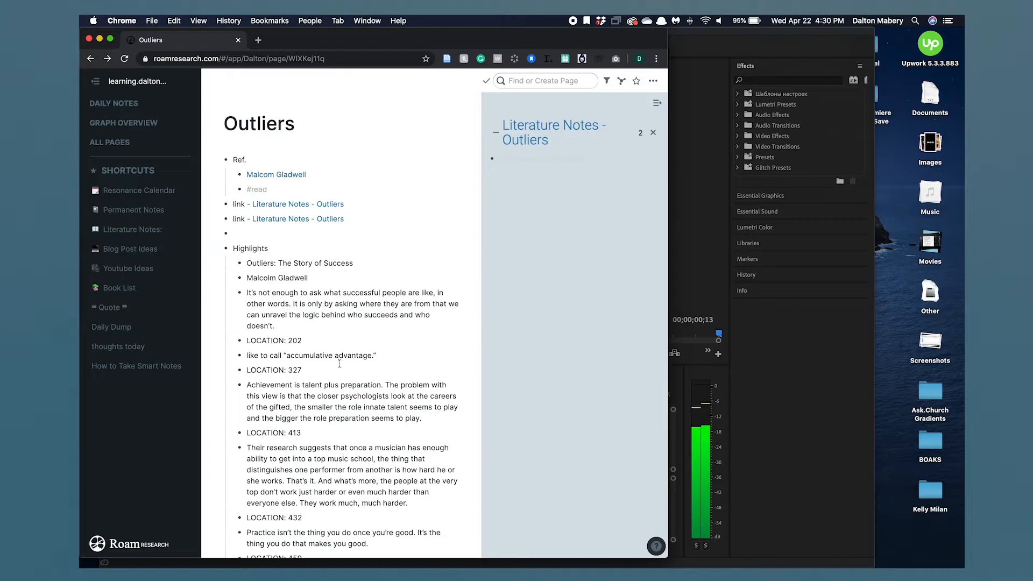
- Scroll through the Outliers highlights and select the passage about practice
{"action": "scroll", "coordinate": [363, 377], "scroll_direction": "down", "scroll_amount": 20}
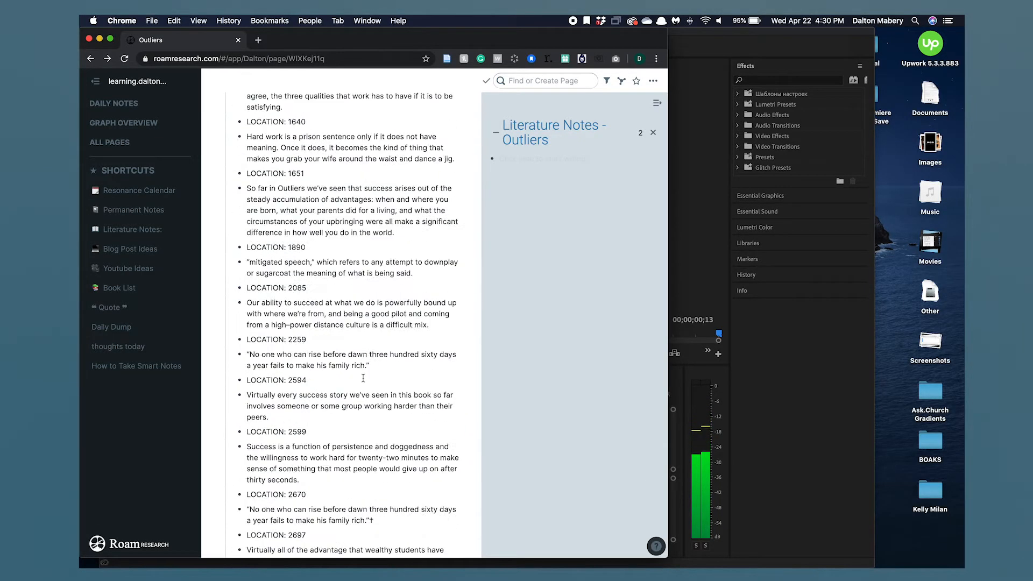
{"action": "scroll", "coordinate": [363, 377], "scroll_direction": "up", "scroll_amount": 15}
{"action": "scroll", "coordinate": [363, 378], "scroll_direction": "up", "scroll_amount": 8}
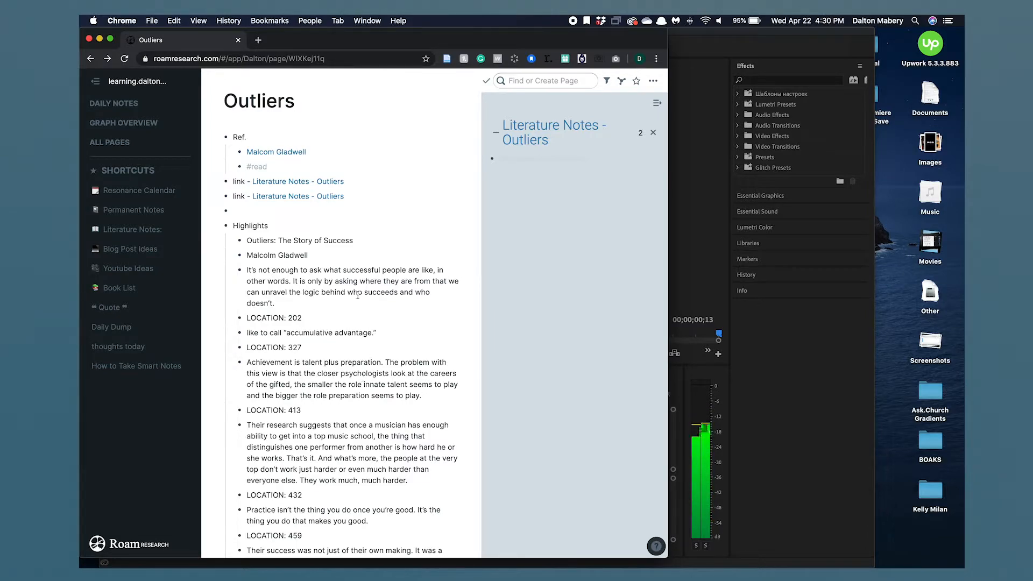
{"action": "scroll", "coordinate": [358, 294], "scroll_direction": "down", "scroll_amount": 1}
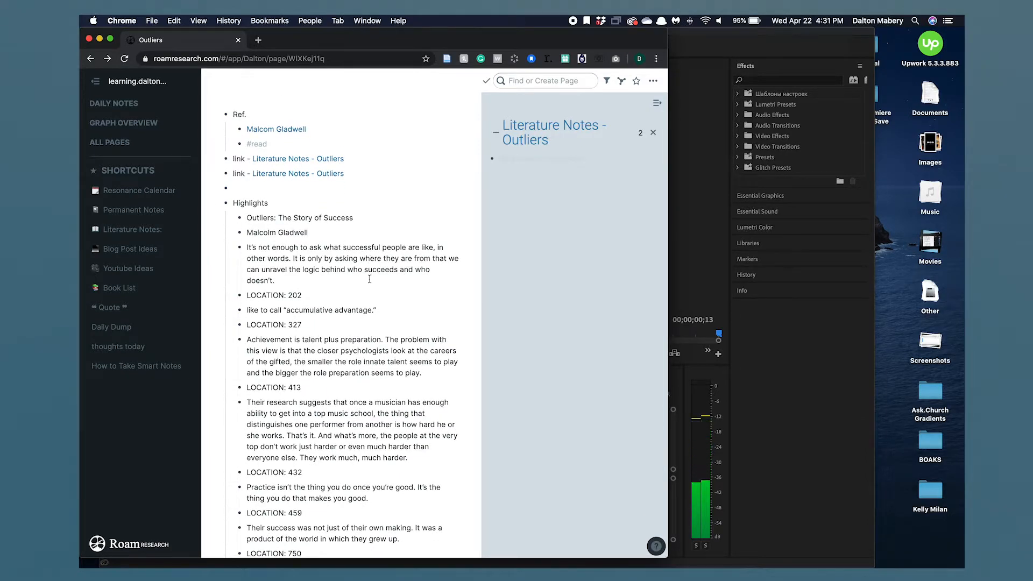
{"action": "scroll", "coordinate": [370, 280], "scroll_direction": "down", "scroll_amount": 1}
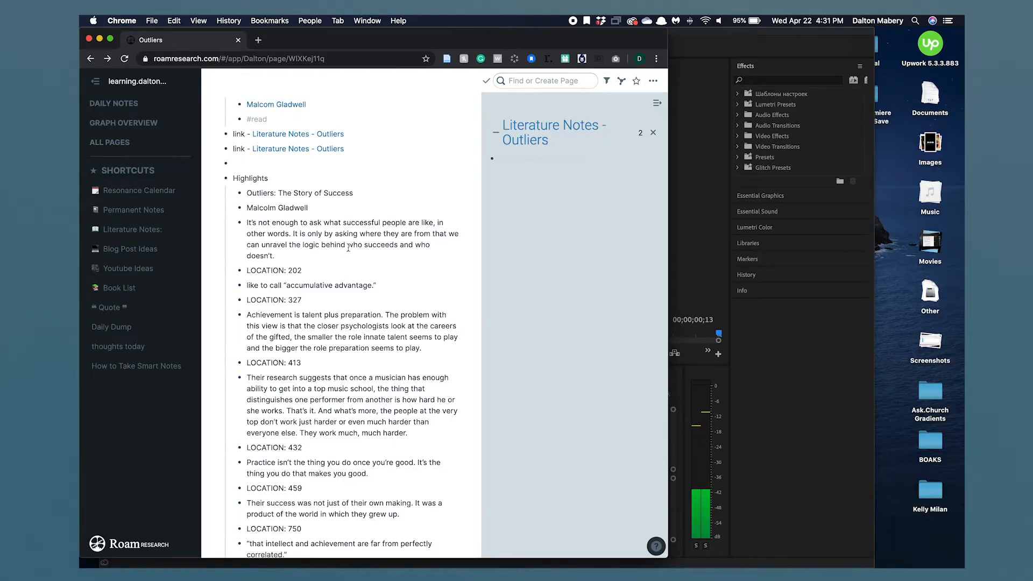
{"action": "scroll", "coordinate": [349, 248], "scroll_direction": "down", "scroll_amount": 1}
{"action": "scroll", "coordinate": [355, 263], "scroll_direction": "down", "scroll_amount": 2}
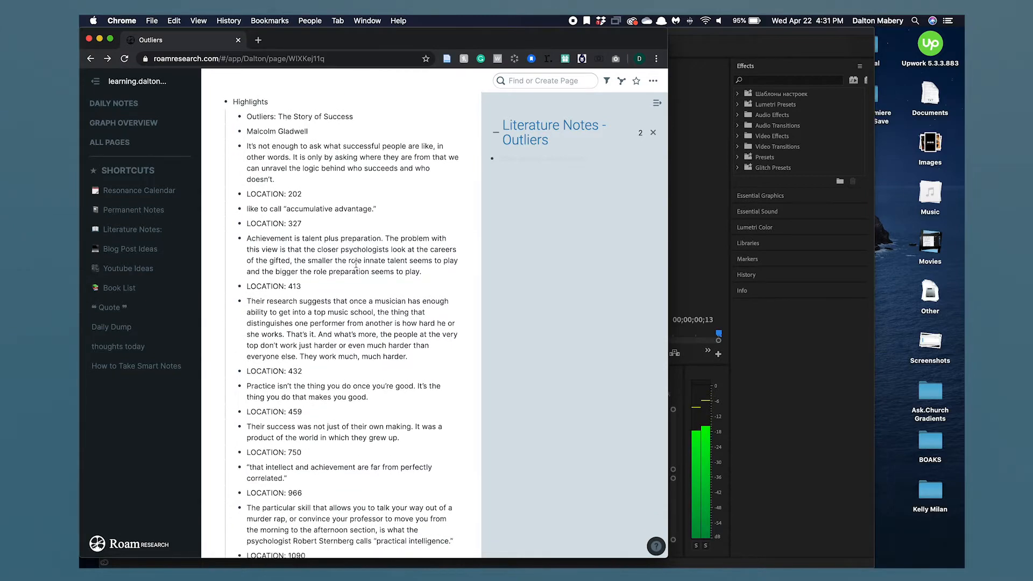
{"action": "scroll", "coordinate": [355, 263], "scroll_direction": "down", "scroll_amount": 3}
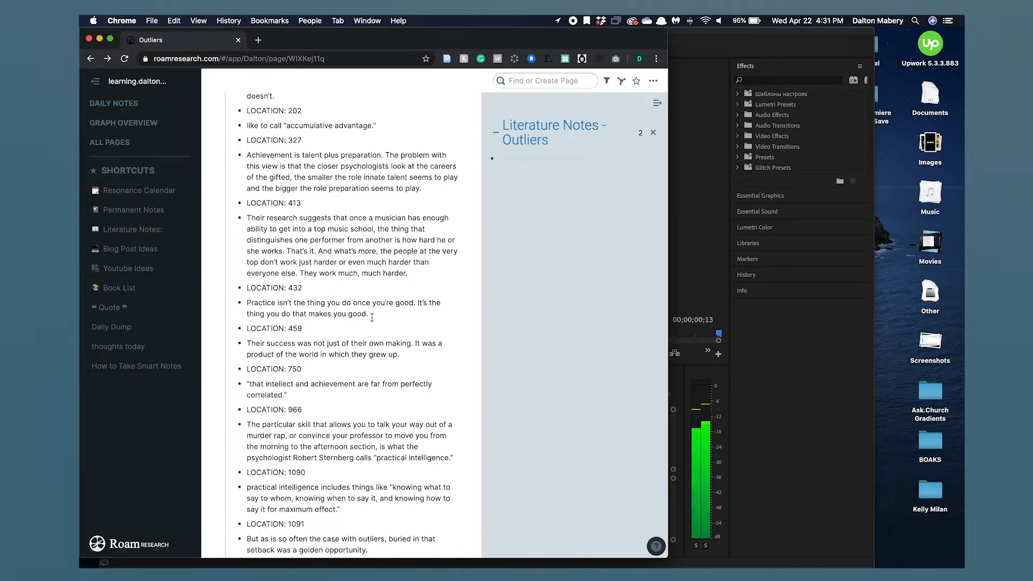
{"action": "left_click_drag", "start_coordinate": [375, 317], "coordinate": [252, 294]}
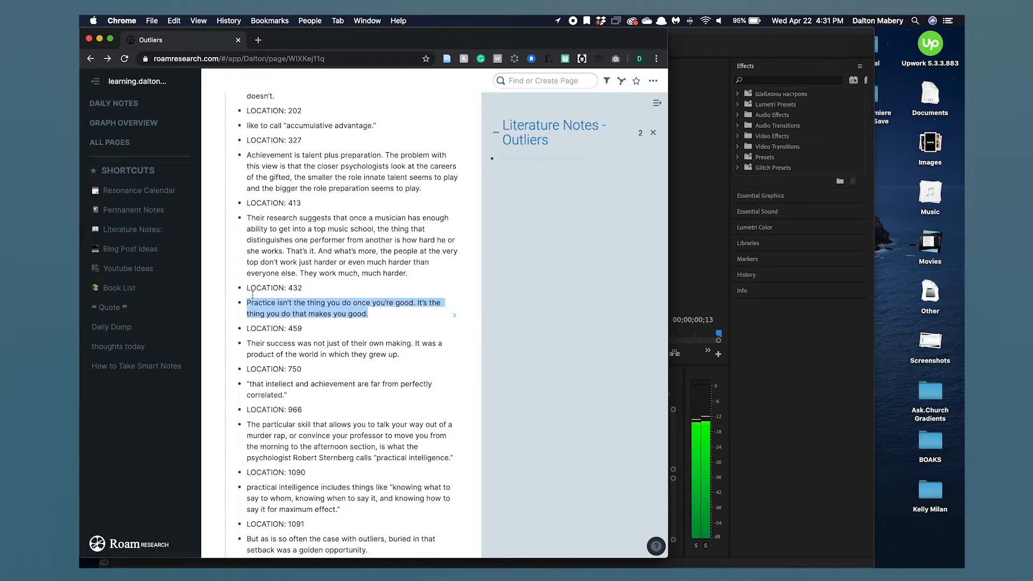
{"action": "left_click", "coordinate": [383, 320]}
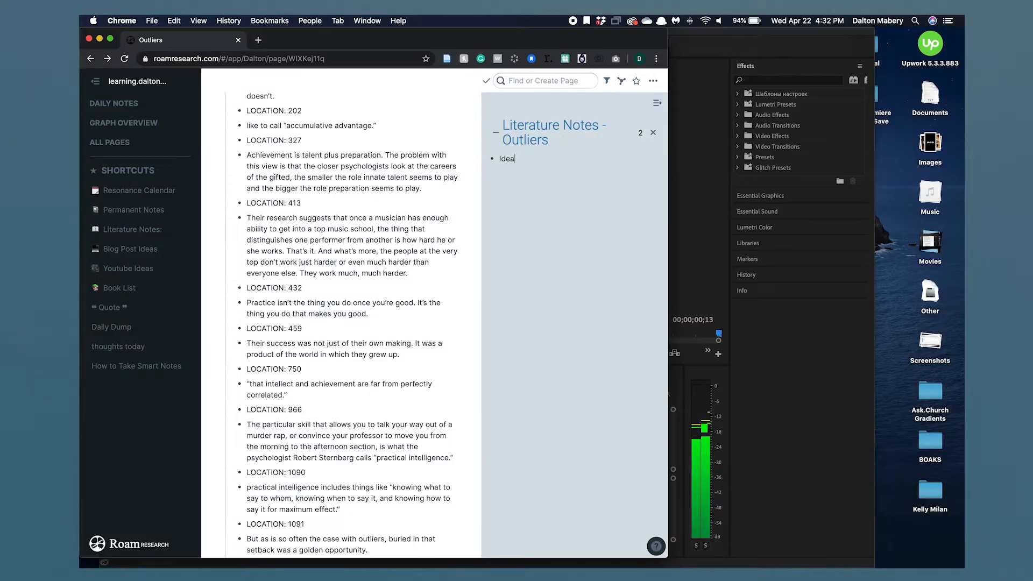
- In the sidebar page, add a "place holder" child under Idea, then a Highlights block at the top level
{"action": "key", "text": "Return"}
{"action": "key", "text": "Tab"}
{"action": "type", "text": "place holder"}
{"action": "key", "text": "shift+Tab"}
{"action": "type", "text": "Highlights"}
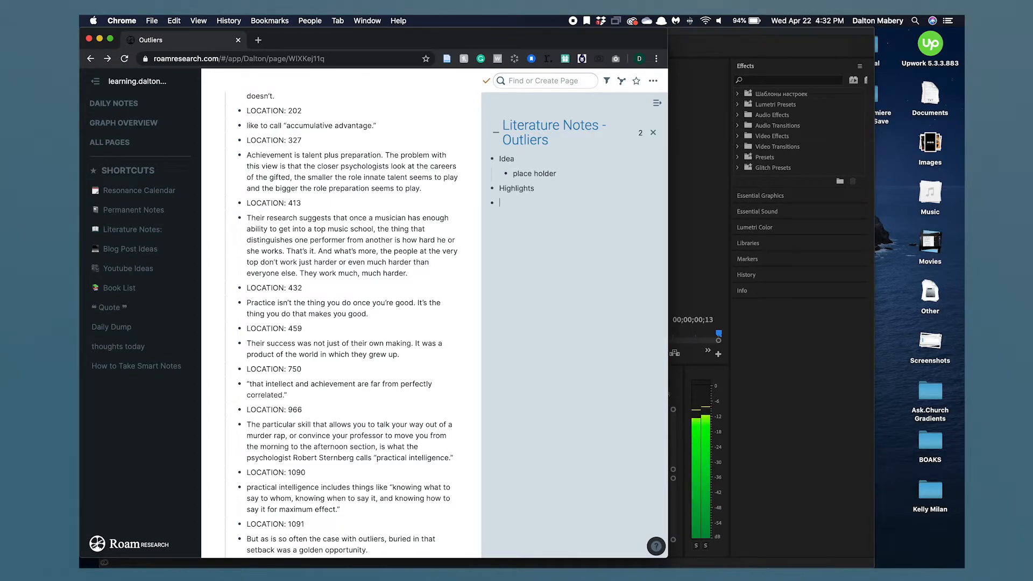
- Add a "place holder" child bullet under Highlights in the sidebar page
{"action": "key", "text": "Tab"}
{"action": "type", "text": "Plpace"}
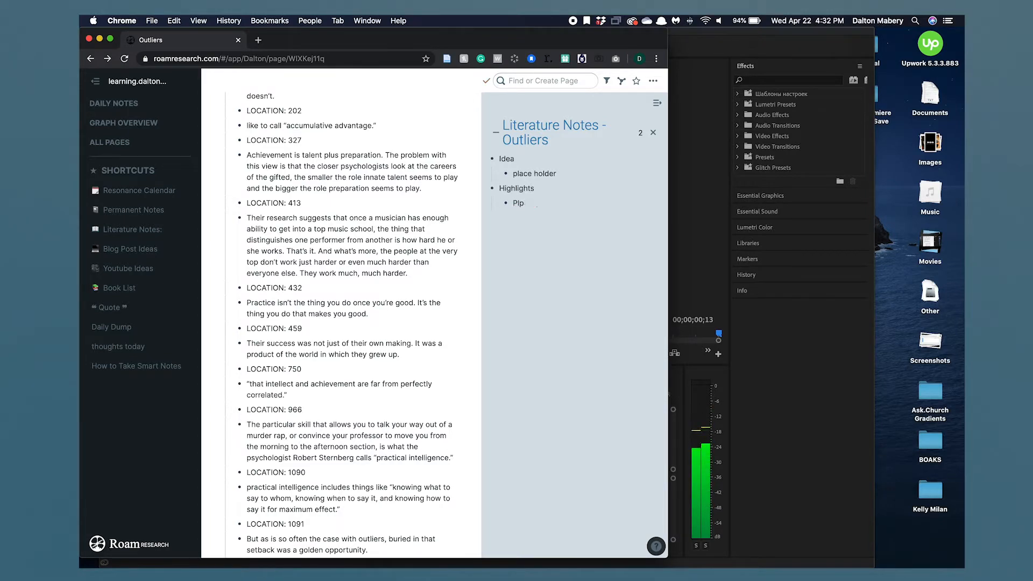
{"action": "key", "text": "BackSpace"}
{"action": "key", "text": "BackSpace"}
{"action": "key", "text": "BackSpace"}
{"action": "type", "text": "place h"}
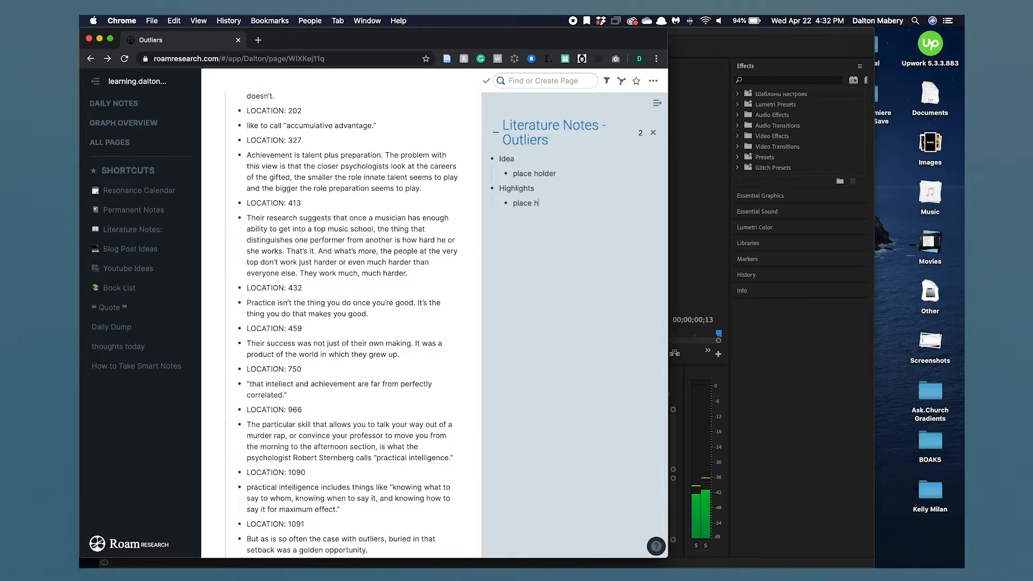
{"action": "type", "text": "older"}
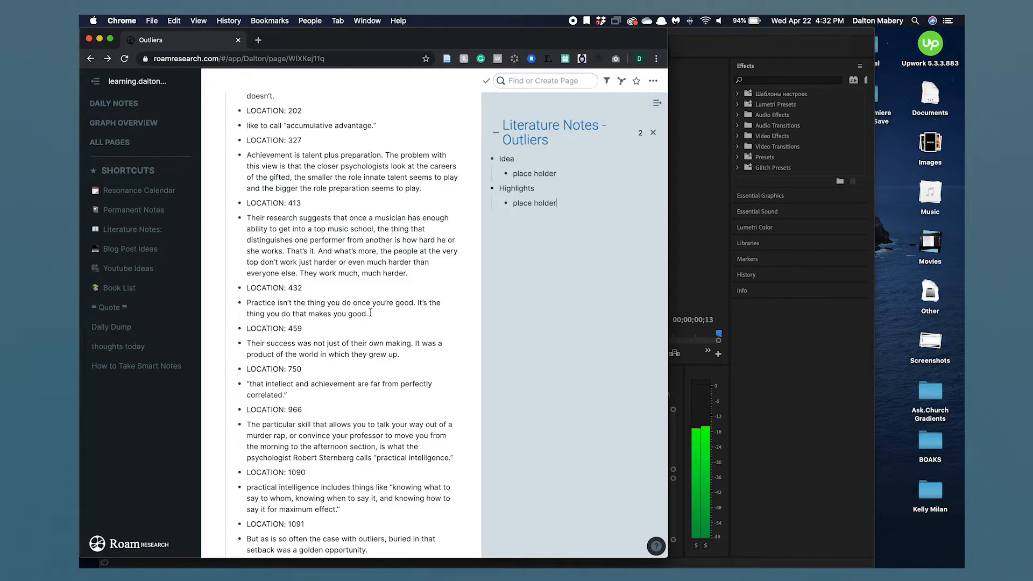
- Replace the Idea's placeholder with "Practice is the thing you do that makes you good."
{"action": "left_click_drag", "start_coordinate": [561, 170], "coordinate": [514, 172]}
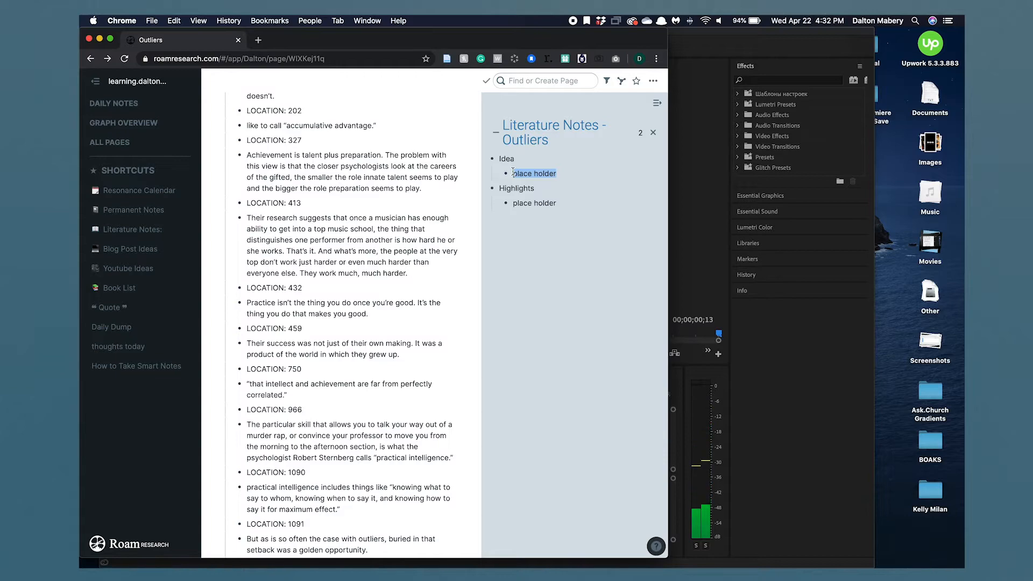
{"action": "type", "text": "Practice"}
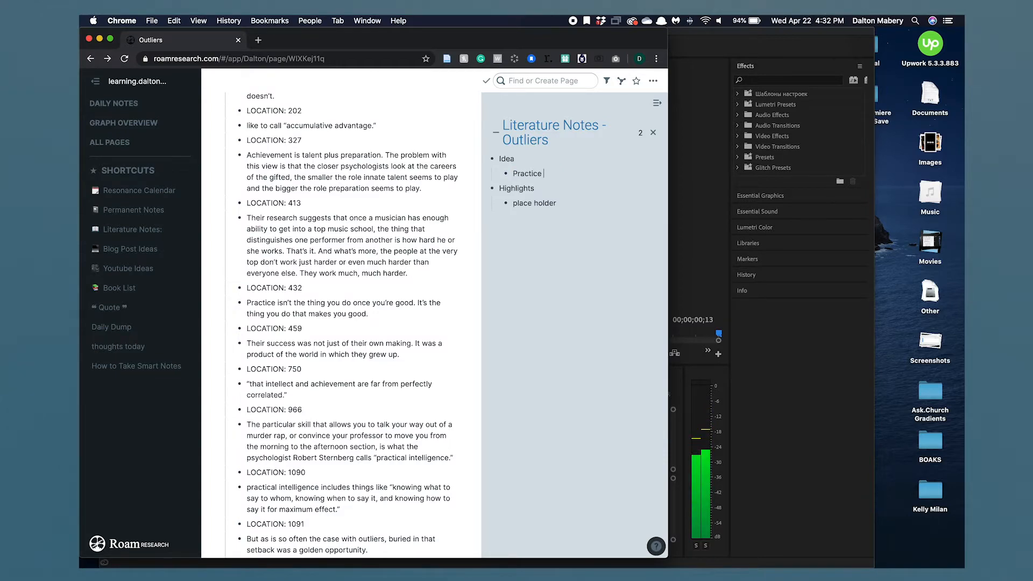
{"action": "type", "text": " is the thin"}
{"action": "type", "text": "g you do that males "}
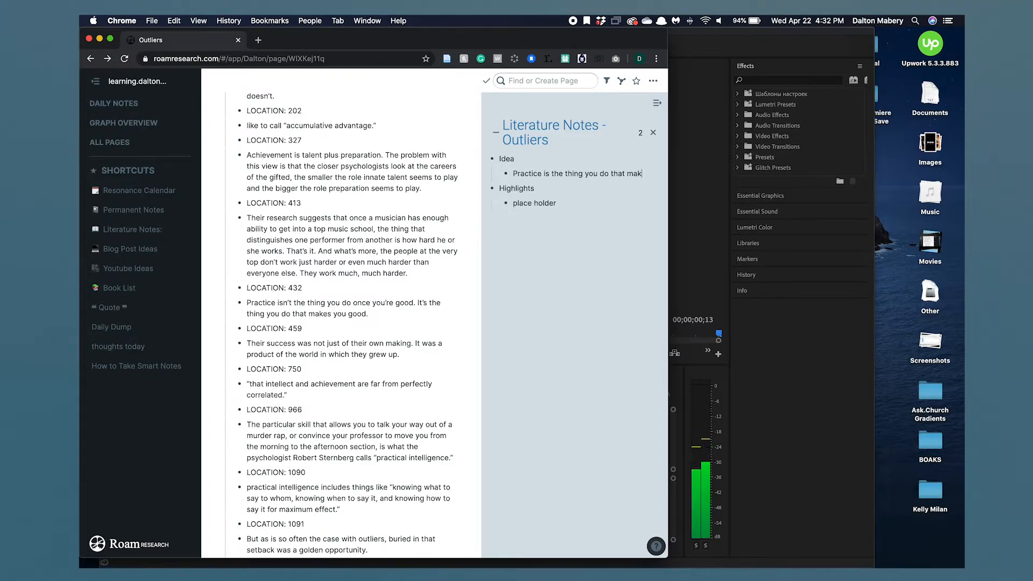
{"action": "type", "text": "es you"}
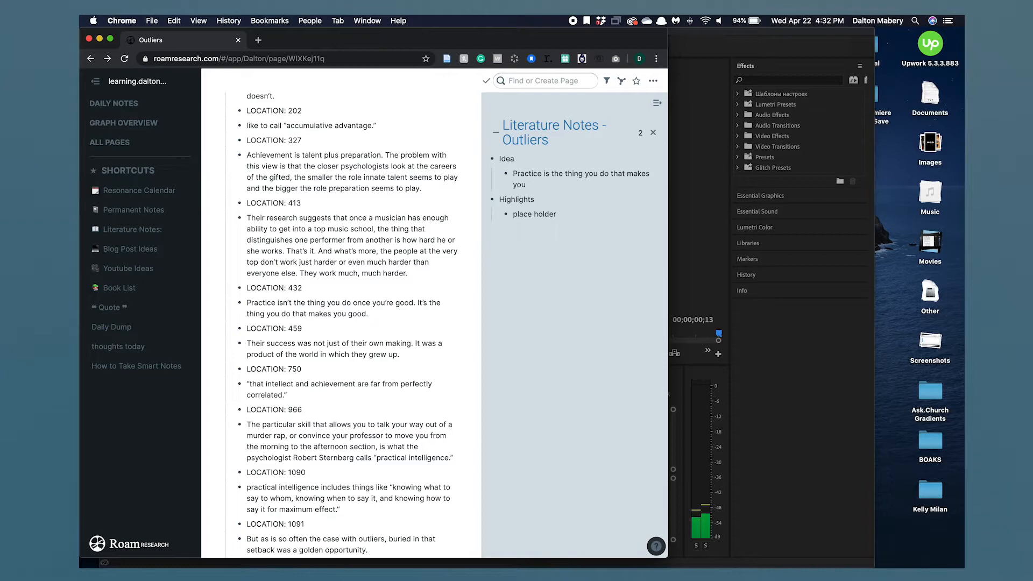
{"action": "type", "text": " good."}
- Rewrite the idea as "You must fail in practice, because that's how you will become good."
{"action": "key", "text": "super+a"}
{"action": "type", "text": "Y"}
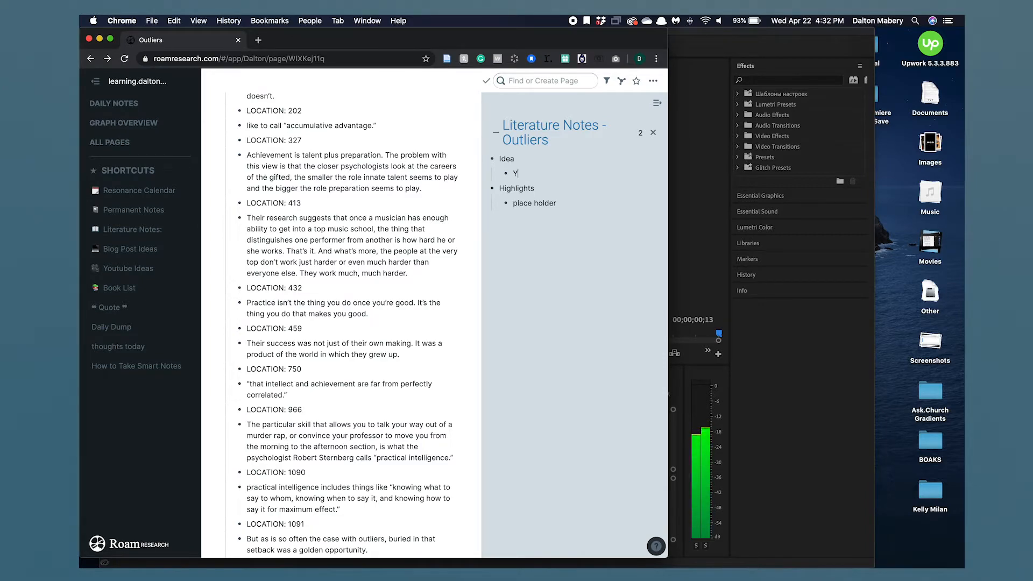
{"action": "type", "text": "ou must "}
{"action": "type", "text": "I"}
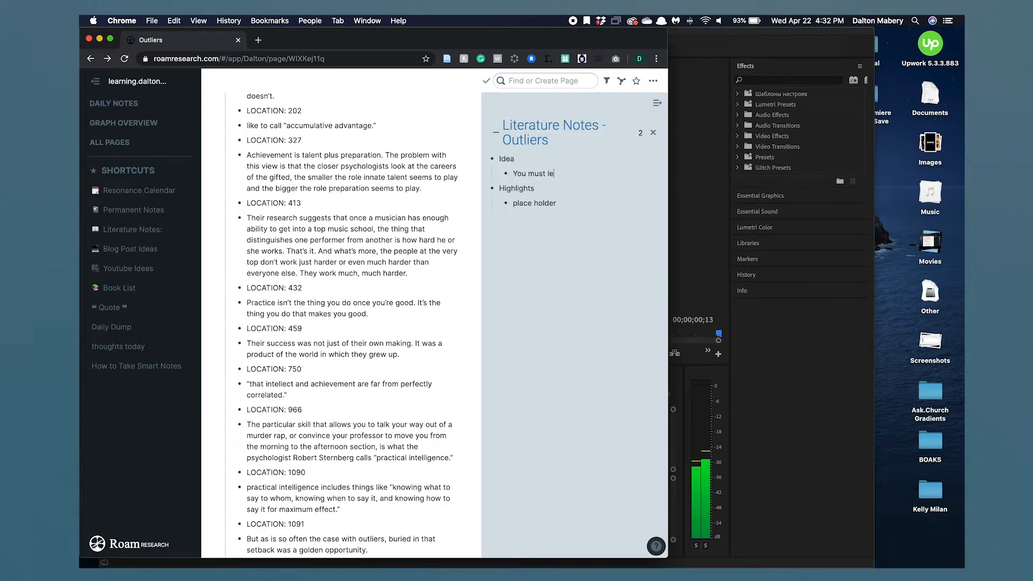
{"action": "type", "text": "fail in practice, beca"}
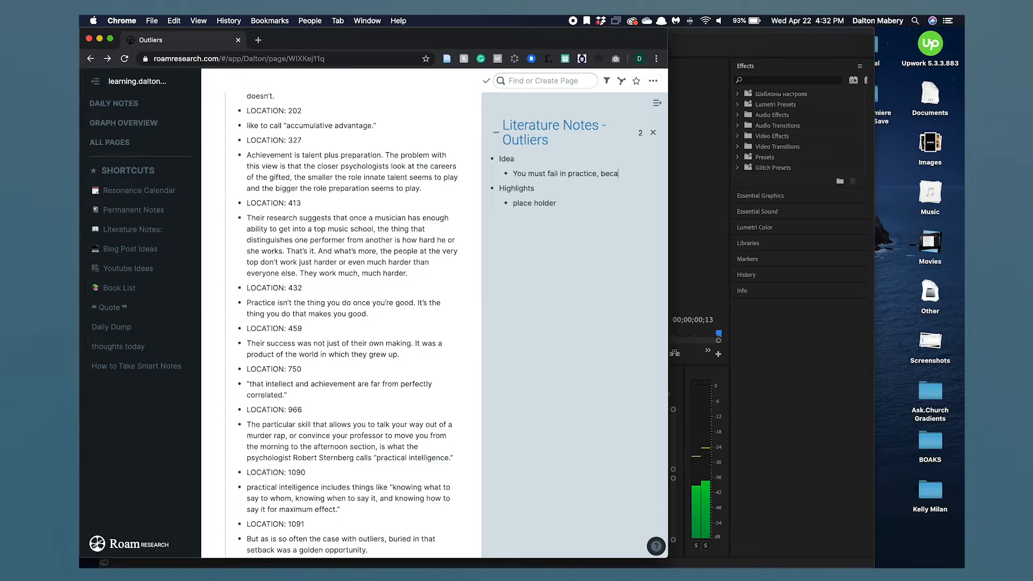
{"action": "type", "text": "use that;s"}
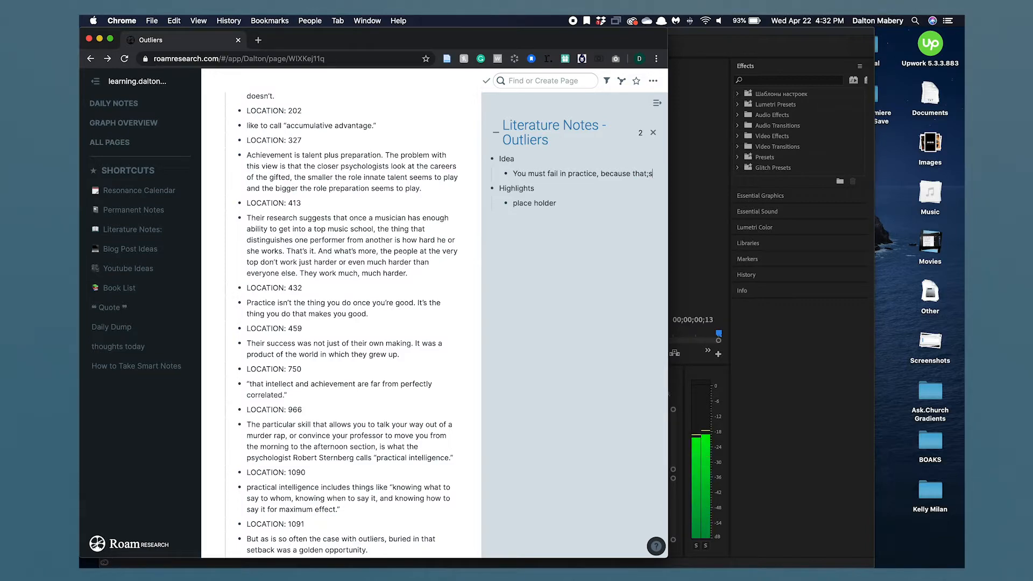
{"action": "key", "text": "BackSpace"}
{"action": "key", "text": "BackSpace"}
{"action": "type", "text": "'s h"}
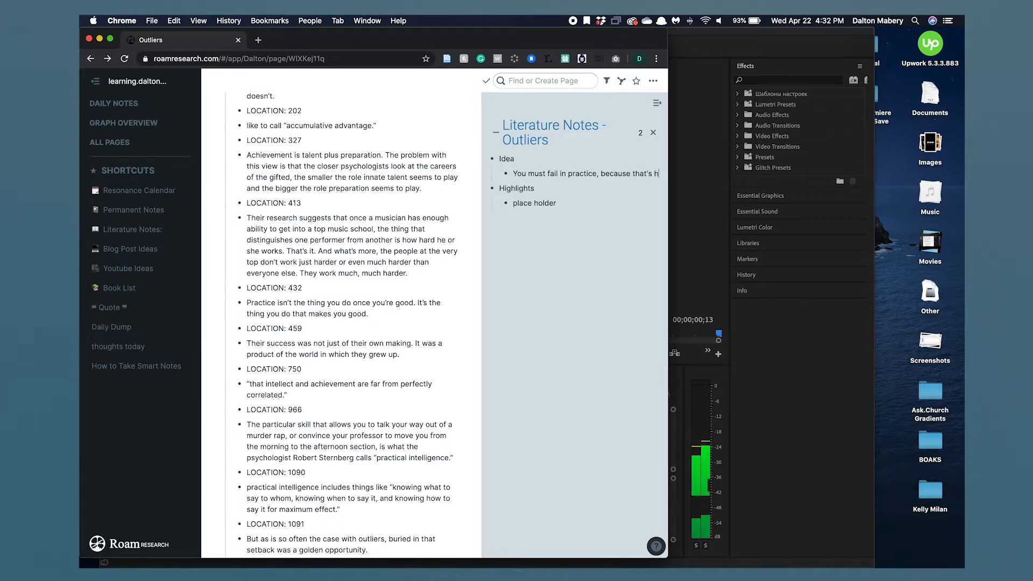
{"action": "type", "text": "ow you wull ge"}
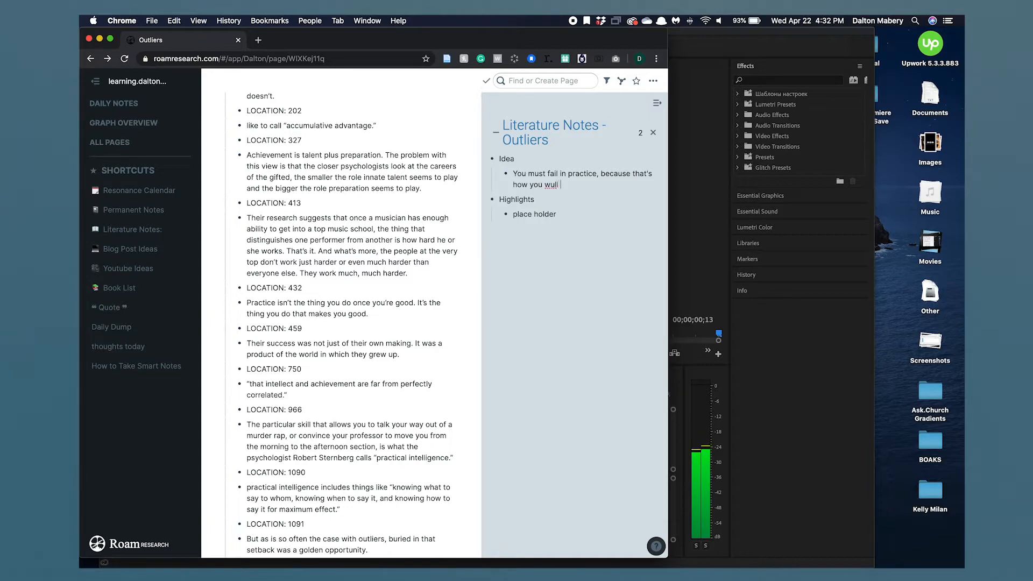
{"action": "key", "text": "BackSpace"}
{"action": "key", "text": "BackSpace"}
{"action": "key", "text": "BackSpace"}
{"action": "key", "text": "BackSpace"}
{"action": "key", "text": "BackSpace"}
{"action": "type", "text": "ill become good."}
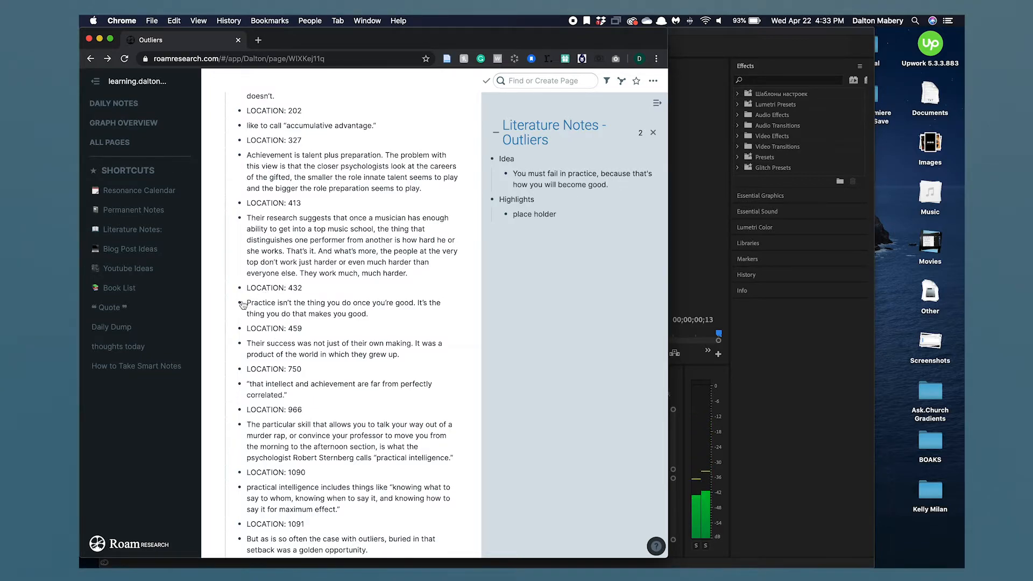
- Add a block reference to the practice highlight nested beneath the idea in the sidebar
{"action": "left_click_drag", "start_coordinate": [241, 305], "coordinate": [527, 201]}
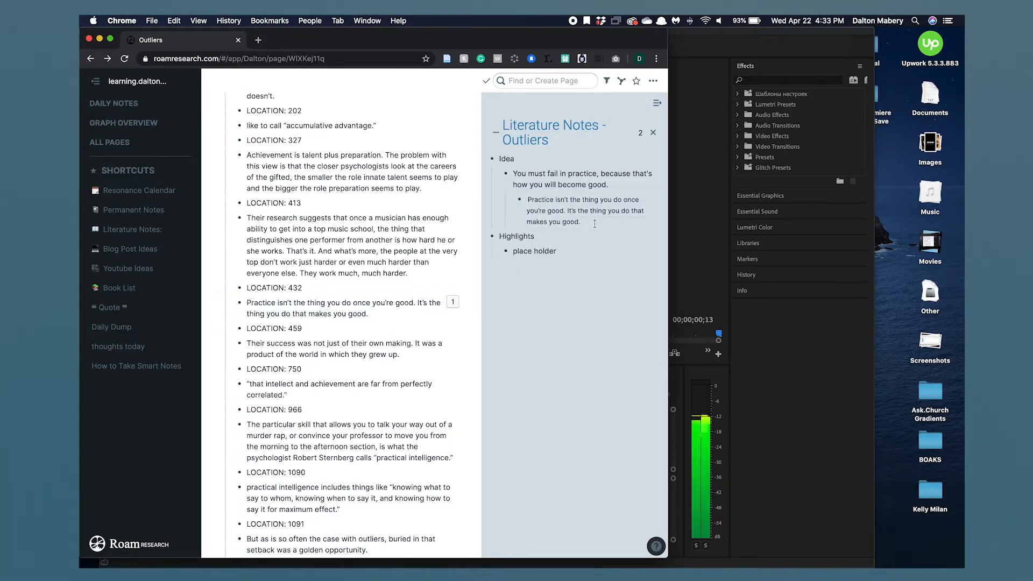
{"action": "left_click_drag", "start_coordinate": [594, 224], "coordinate": [553, 214]}
{"action": "left_click", "coordinate": [596, 247]}
{"action": "left_click", "coordinate": [591, 220]}
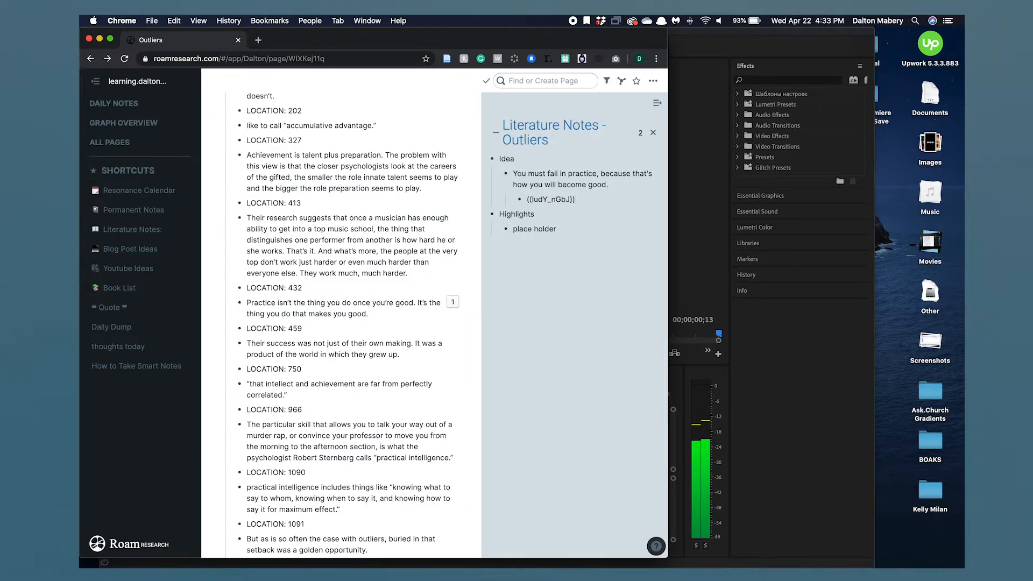
{"action": "key", "text": "Return"}
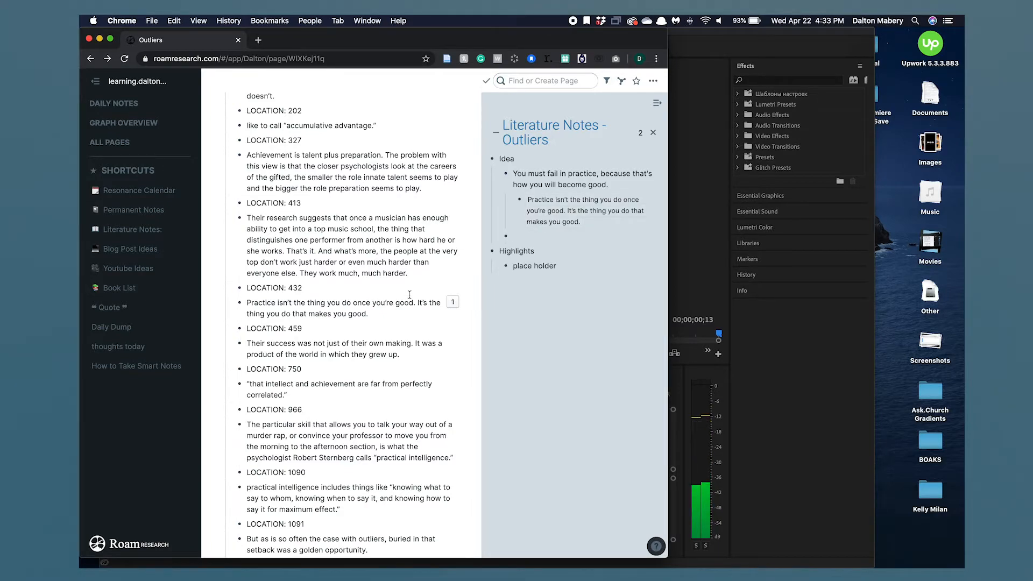
- Start a second idea under Idea reading "Works satisifciation is based off three qua"
{"action": "scroll", "coordinate": [410, 295], "scroll_direction": "down", "scroll_amount": 3}
{"action": "scroll", "coordinate": [409, 294], "scroll_direction": "down", "scroll_amount": 8}
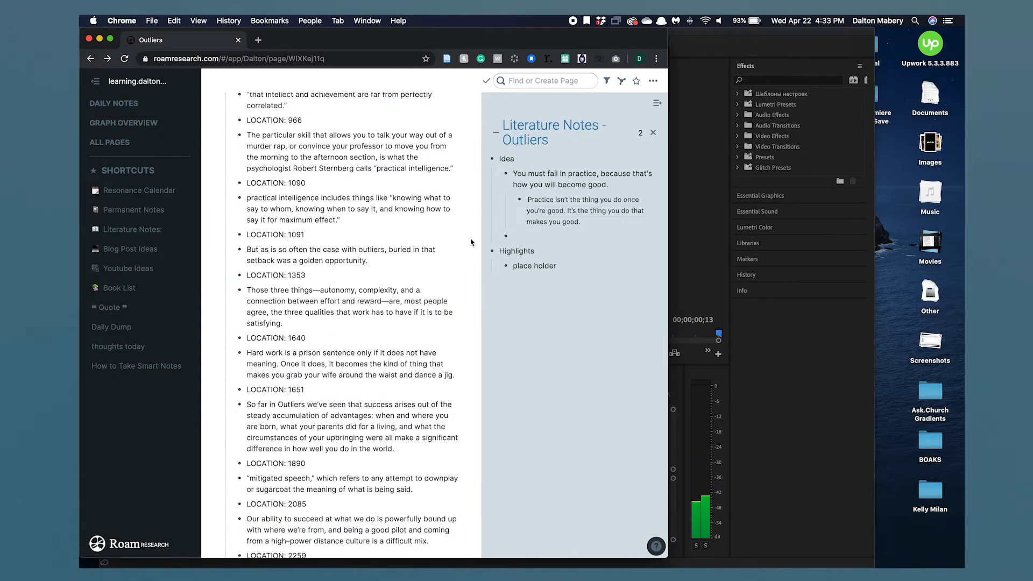
{"action": "left_click_drag", "start_coordinate": [295, 321], "coordinate": [248, 288]}
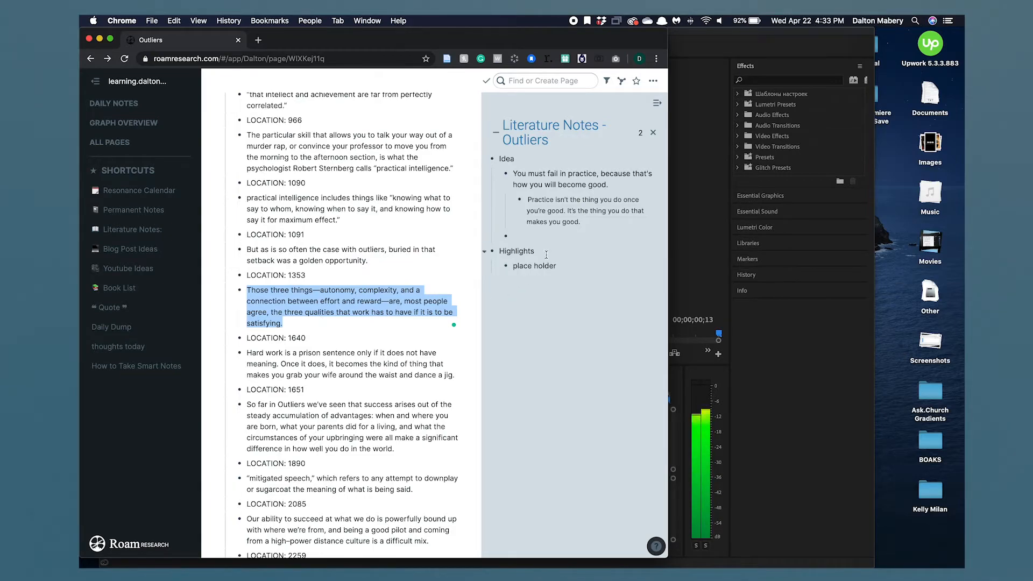
{"action": "left_click", "coordinate": [385, 325]}
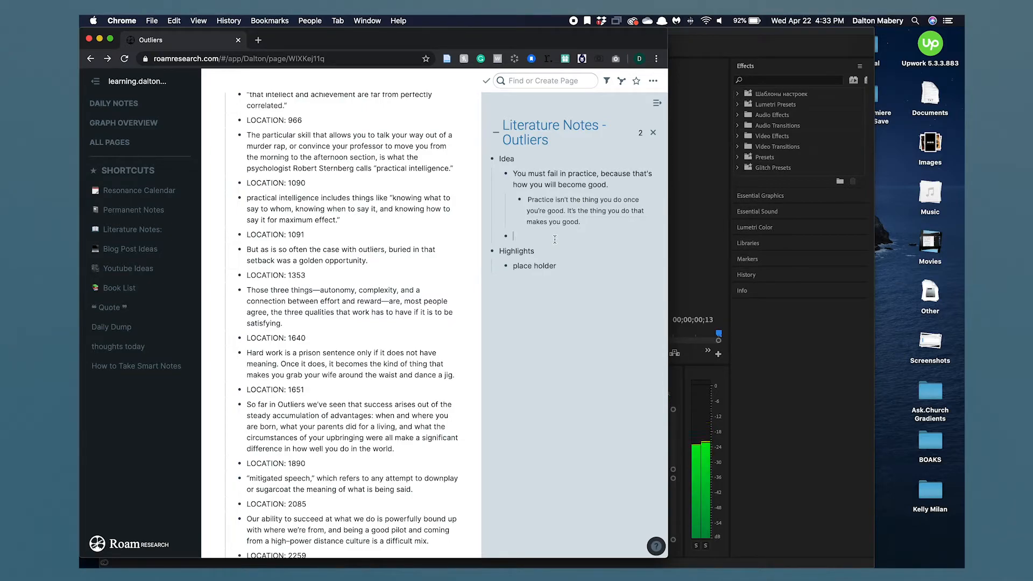
{"action": "type", "text": "Works sa"}
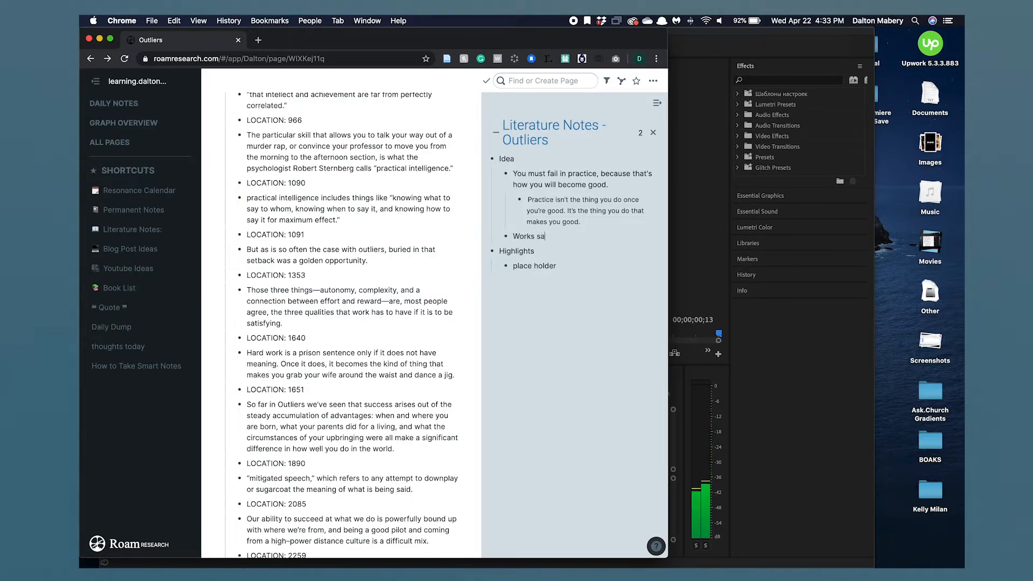
{"action": "type", "text": "tisifciati"}
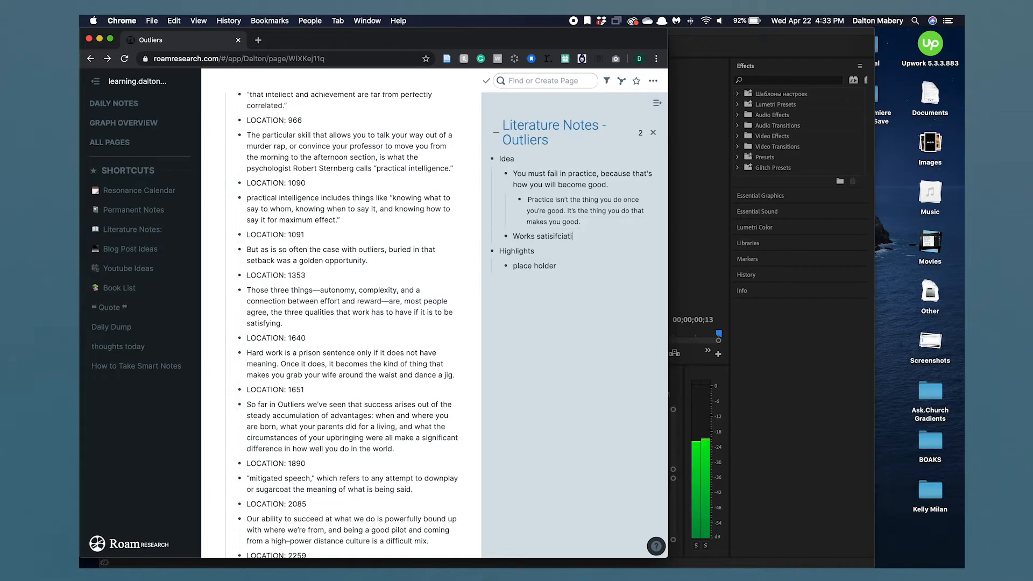
{"action": "type", "text": "on is ba"}
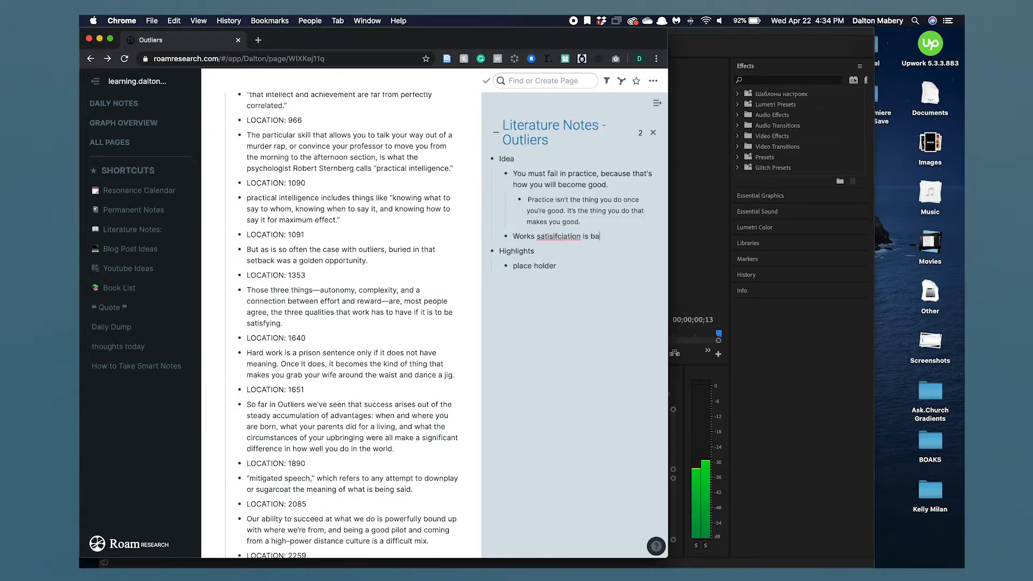
{"action": "type", "text": "sed off "}
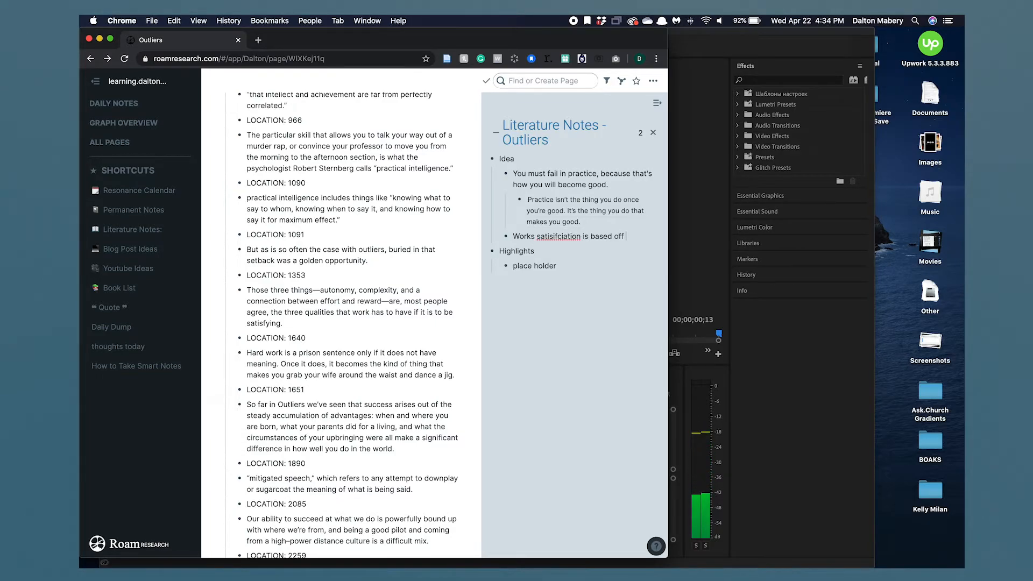
{"action": "type", "text": "three qualities,"}
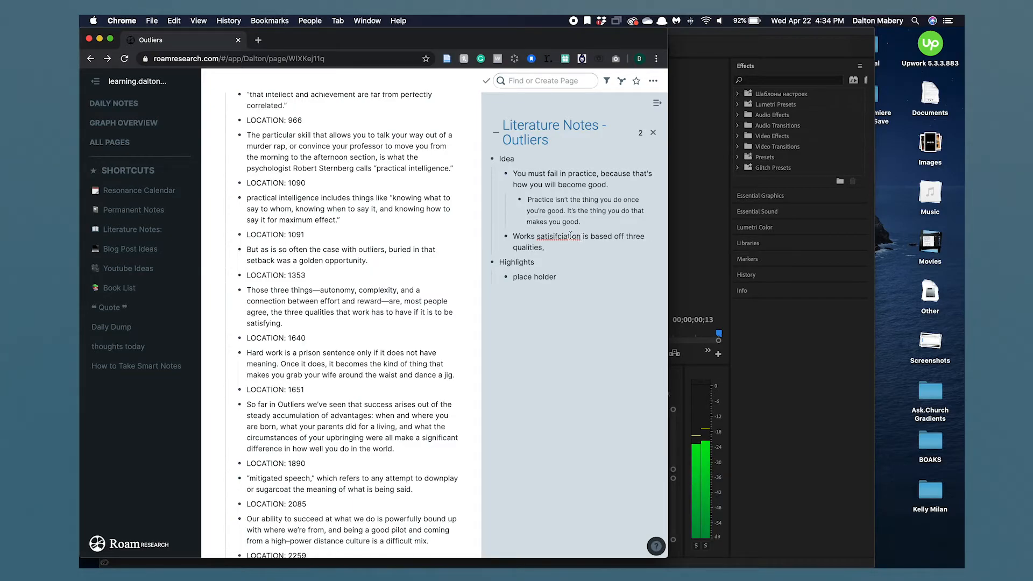
- Complete the idea as "…three qualities, autonomy, complexity, and a connection between reward and effort."
{"action": "right_click", "coordinate": [568, 237]}
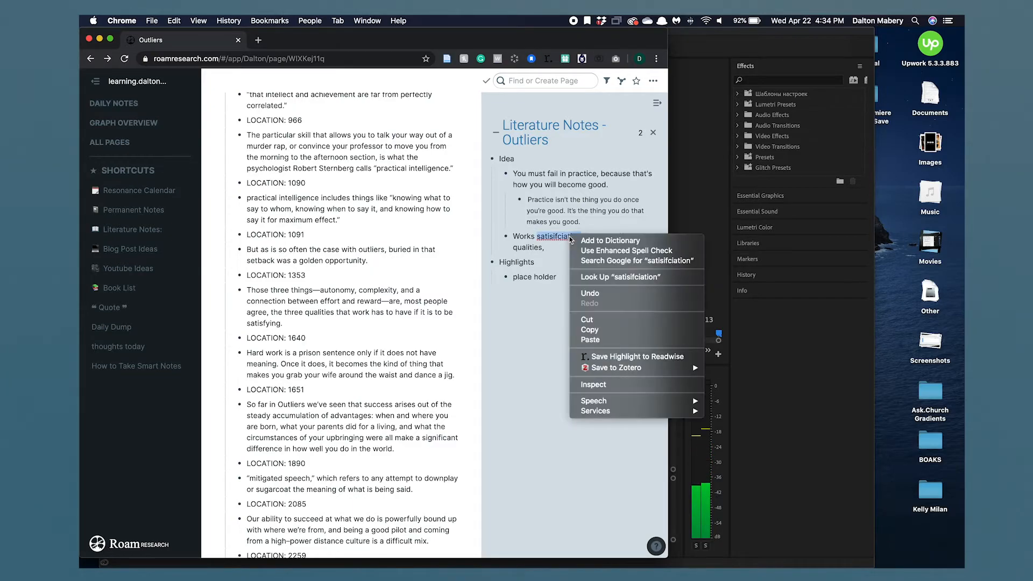
{"action": "left_click", "coordinate": [563, 240]}
{"action": "right_click", "coordinate": [562, 242]}
{"action": "left_click", "coordinate": [551, 252]}
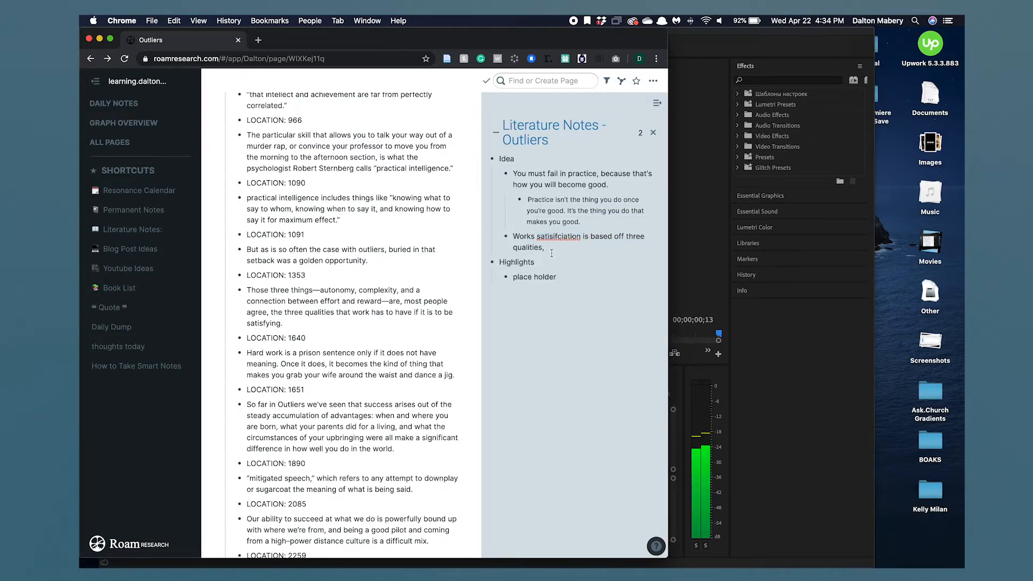
{"action": "type", "text": "autonomy, complexity, and "}
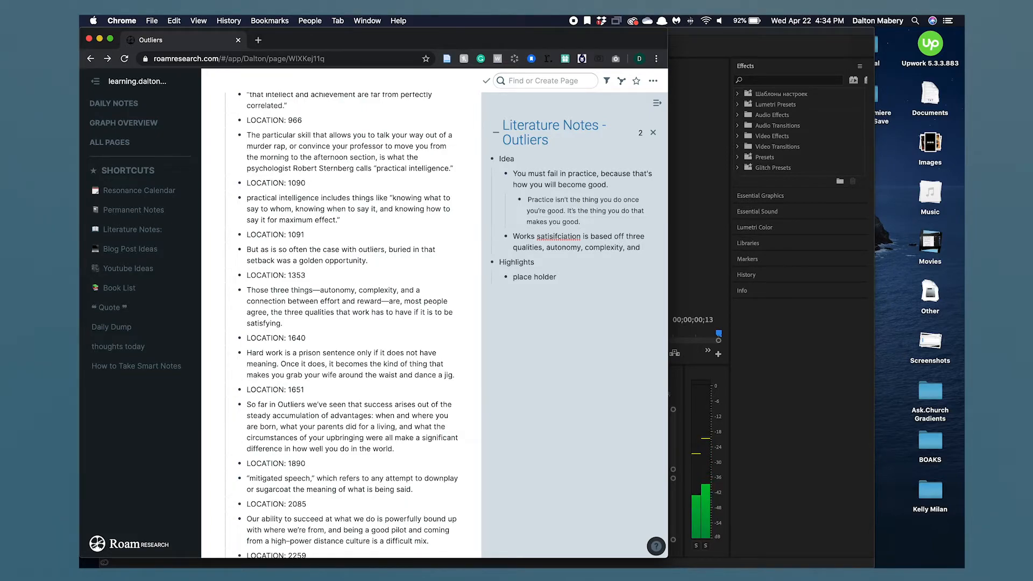
{"action": "type", "text": "a connection"}
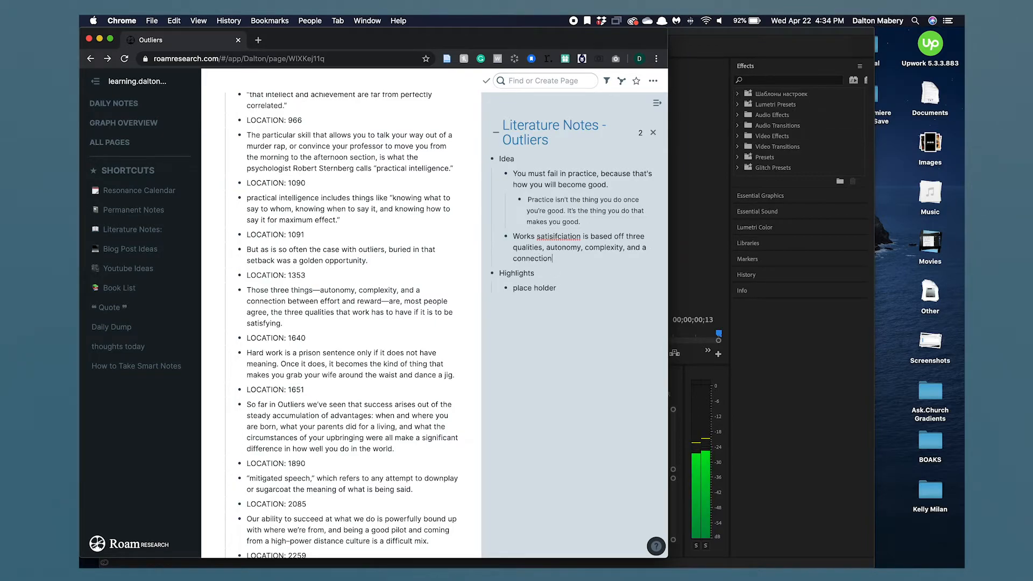
{"action": "type", "text": " between reward and effort."}
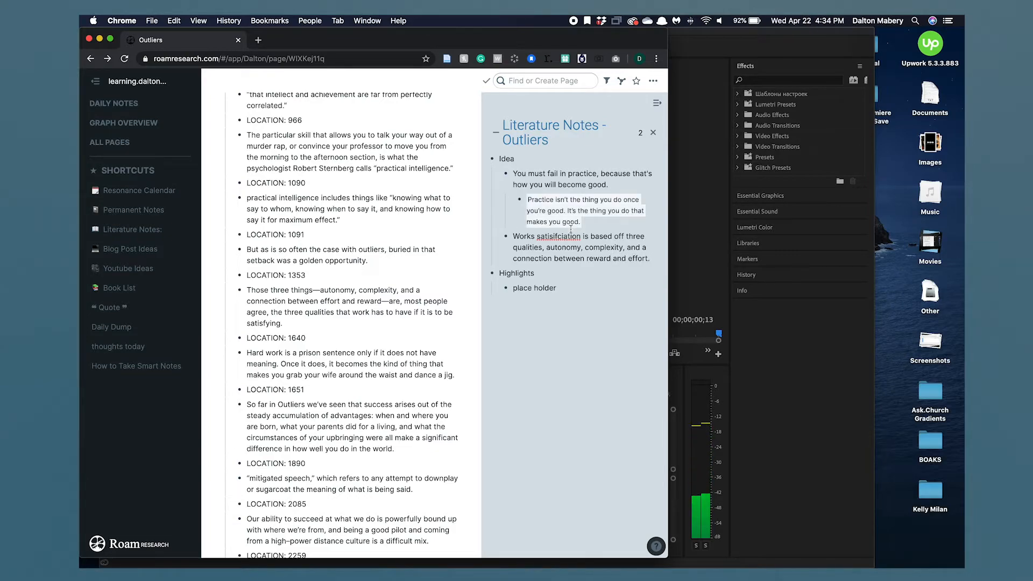
- Nest a block reference to the "Those three things" highlight beneath the satisfaction idea
{"action": "key", "text": "Return"}
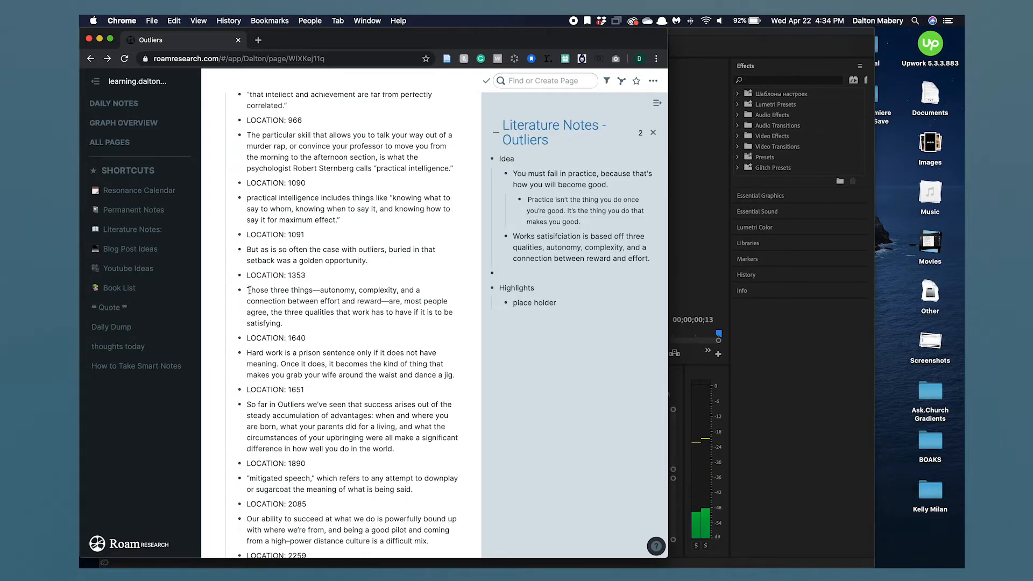
{"action": "left_click_drag", "start_coordinate": [240, 290], "coordinate": [519, 272]}
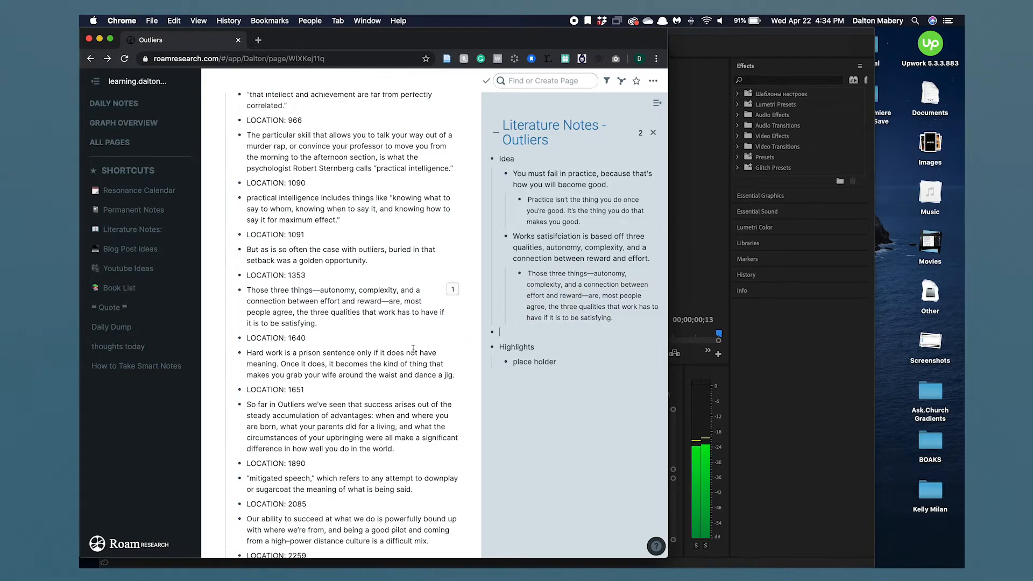
- Delete the "place holder" text under Highlights in the sidebar page
{"action": "scroll", "coordinate": [419, 333], "scroll_direction": "down", "scroll_amount": 5}
{"action": "scroll", "coordinate": [419, 333], "scroll_direction": "down", "scroll_amount": 3}
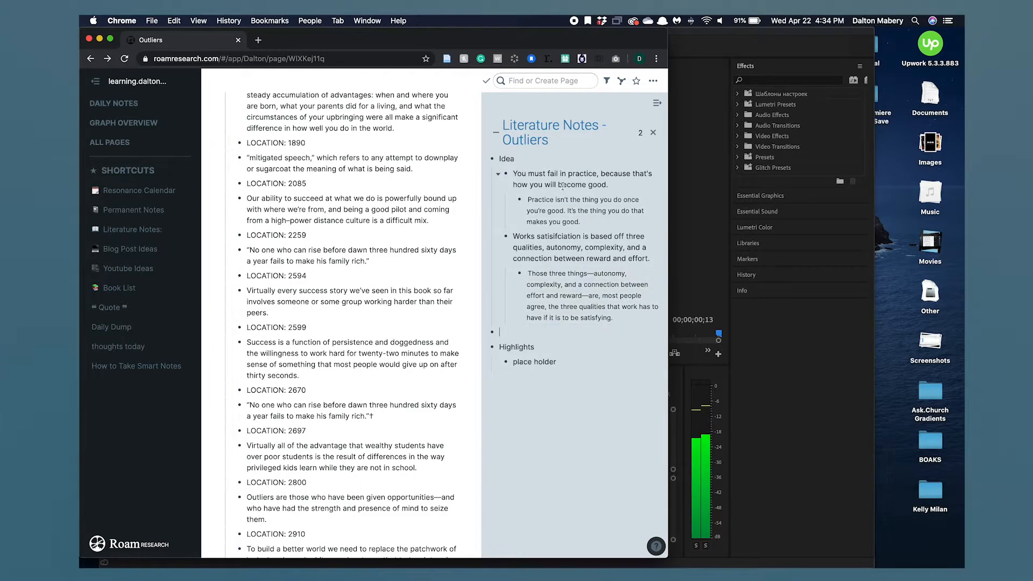
{"action": "scroll", "coordinate": [441, 319], "scroll_direction": "down", "scroll_amount": 5}
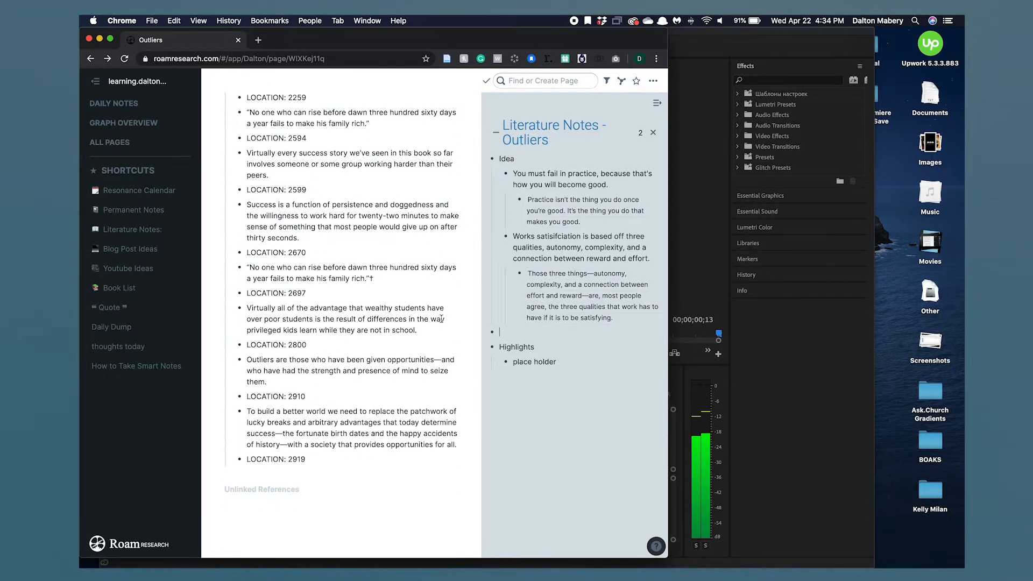
{"action": "left_click_drag", "start_coordinate": [562, 358], "coordinate": [512, 361]}
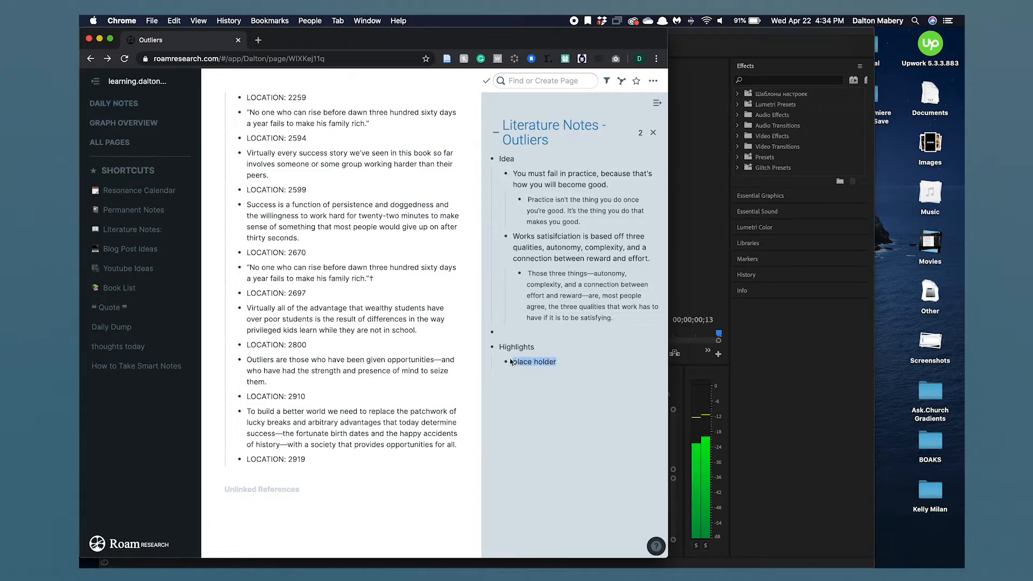
{"action": "key", "text": "BackSpace"}
- Add a block reference to the "Virtually every success story" highlight under Highlights, then outdent a new empty bullet
{"action": "scroll", "coordinate": [366, 329], "scroll_direction": "up", "scroll_amount": 1}
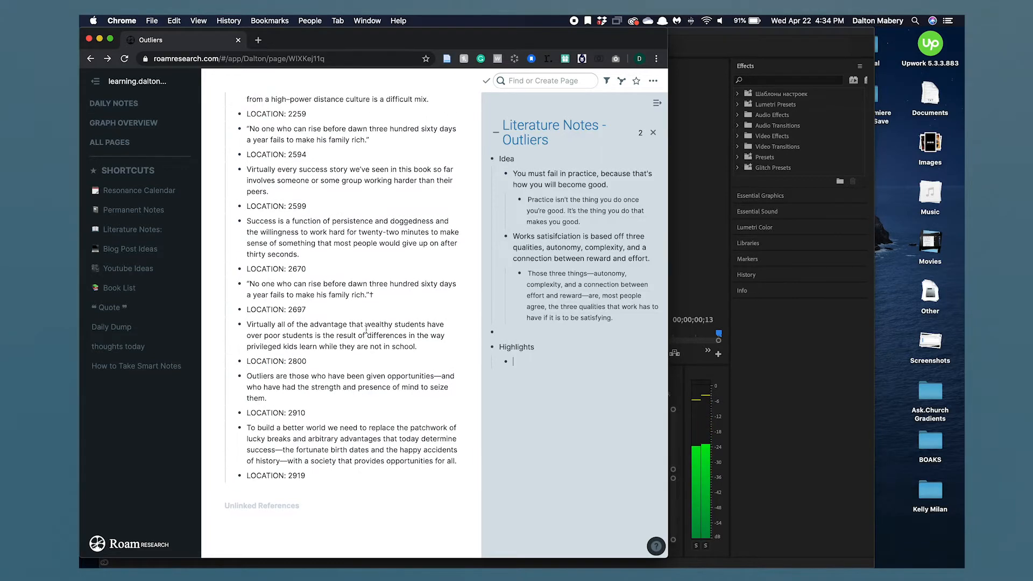
{"action": "scroll", "coordinate": [277, 294], "scroll_direction": "up", "scroll_amount": 2}
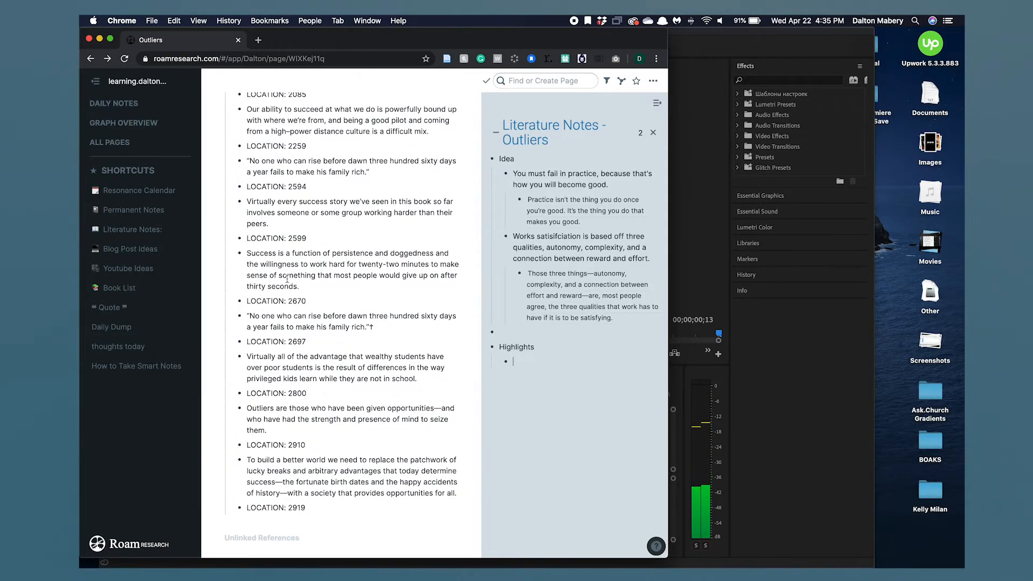
{"action": "scroll", "coordinate": [280, 254], "scroll_direction": "up", "scroll_amount": 1}
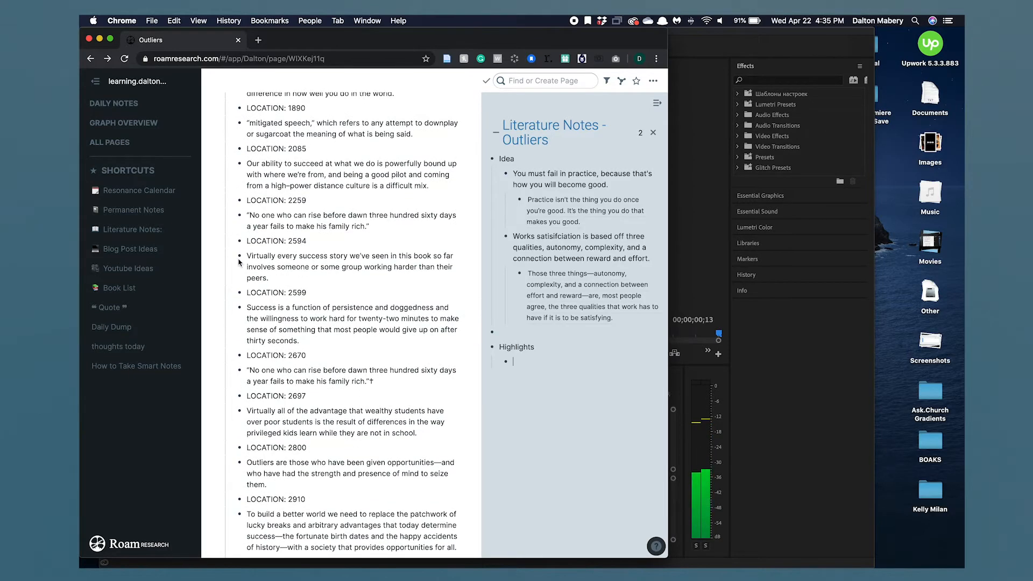
{"action": "left_click_drag", "start_coordinate": [241, 258], "coordinate": [503, 362]}
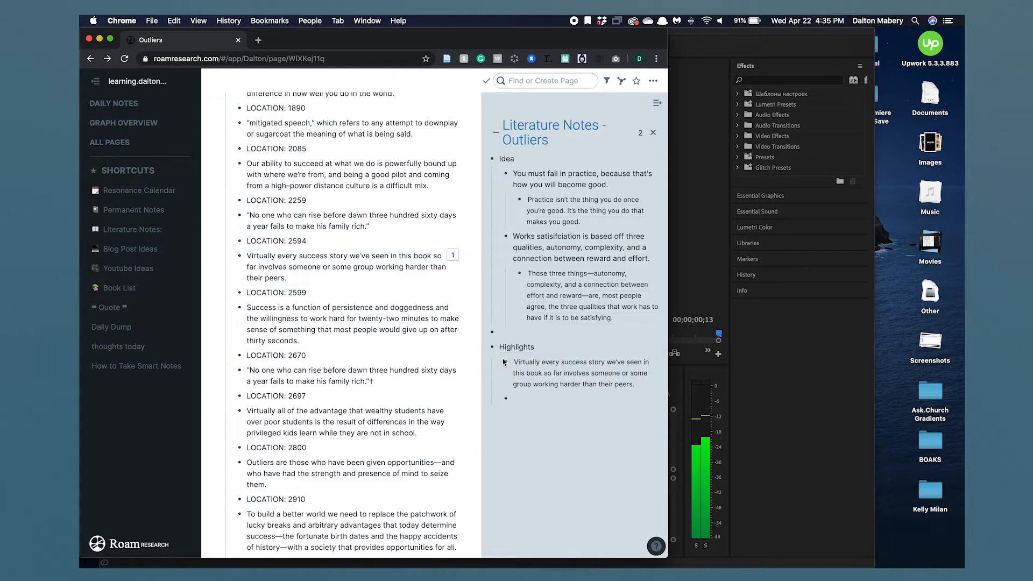
{"action": "left_click", "coordinate": [527, 402]}
{"action": "key", "text": "BackSpace"}
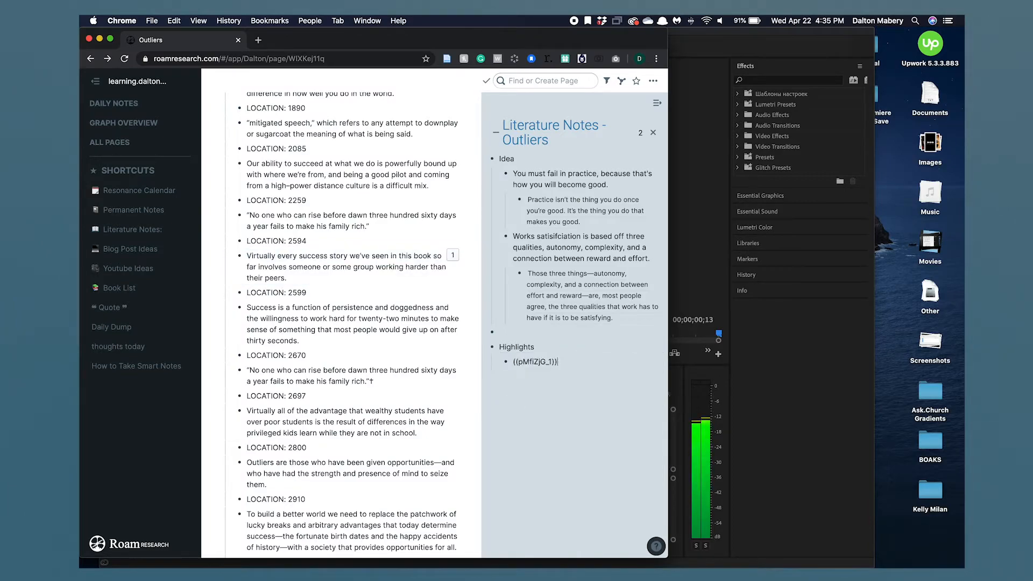
{"action": "key", "text": "Return"}
{"action": "key", "text": "shift+Tab"}
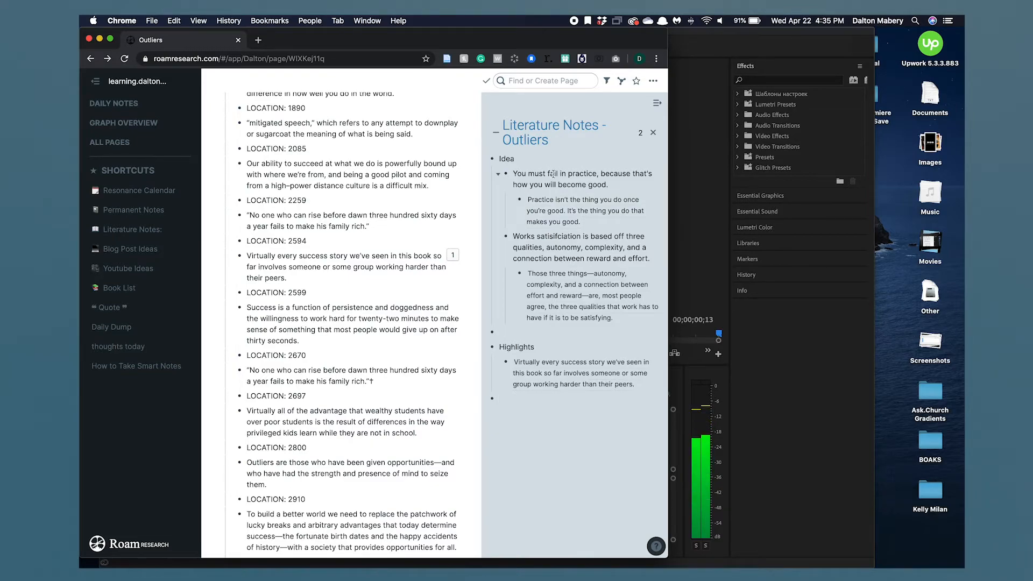
- Turn the first idea "You must fail in practice…" into a page link and open that page
{"action": "left_click_drag", "start_coordinate": [615, 188], "coordinate": [512, 171]}
{"action": "left_click", "coordinate": [512, 173]}
{"action": "left_click_drag", "start_coordinate": [615, 186], "coordinate": [583, 178]}
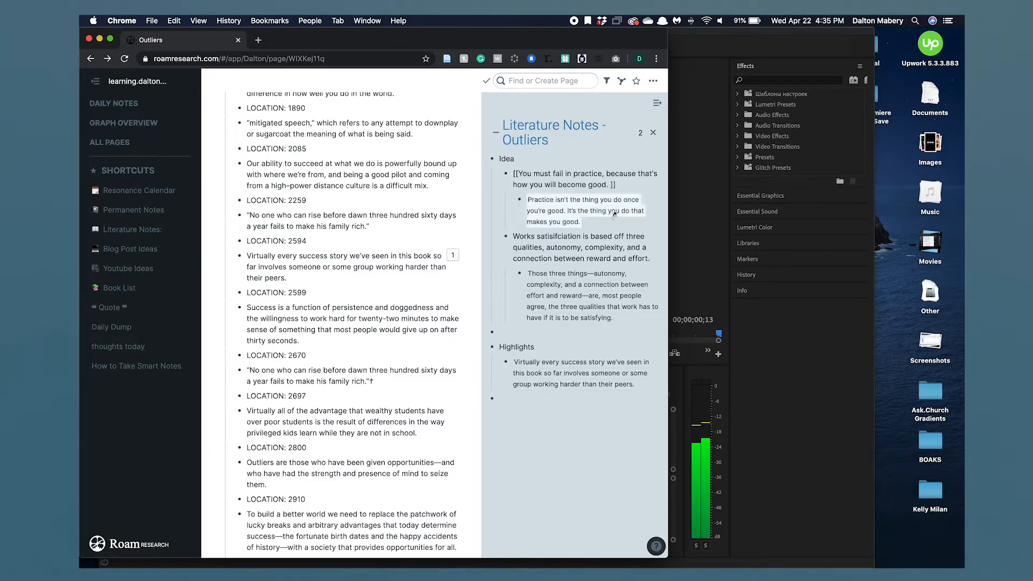
{"action": "left_click", "coordinate": [562, 202]}
{"action": "left_click", "coordinate": [564, 178]}
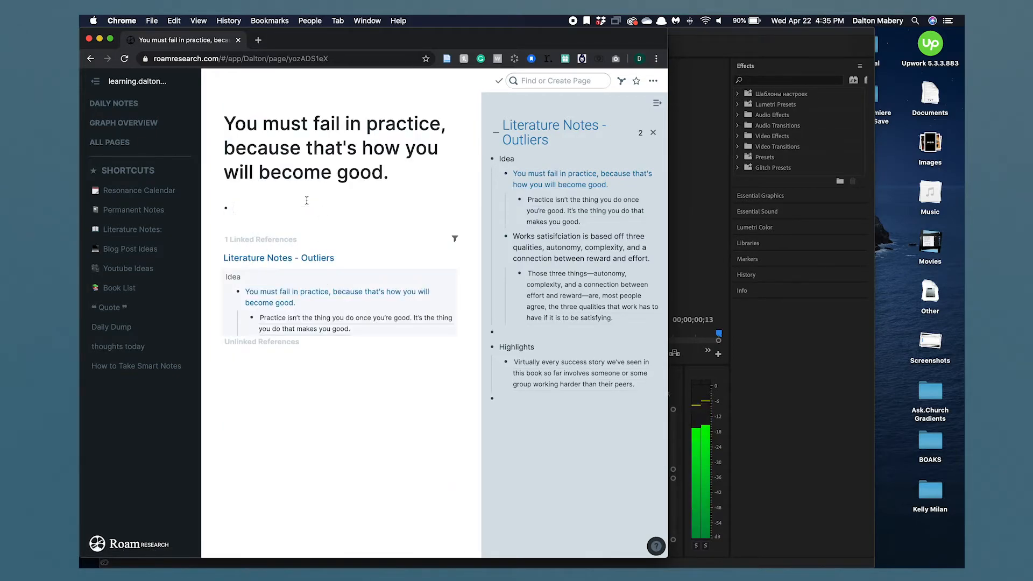
- On the idea page, add a "Ref." bullet with nested links to Outliers and Malcom Gladwell
{"action": "type", "text": "Ref."}
{"action": "key", "text": "Return"}
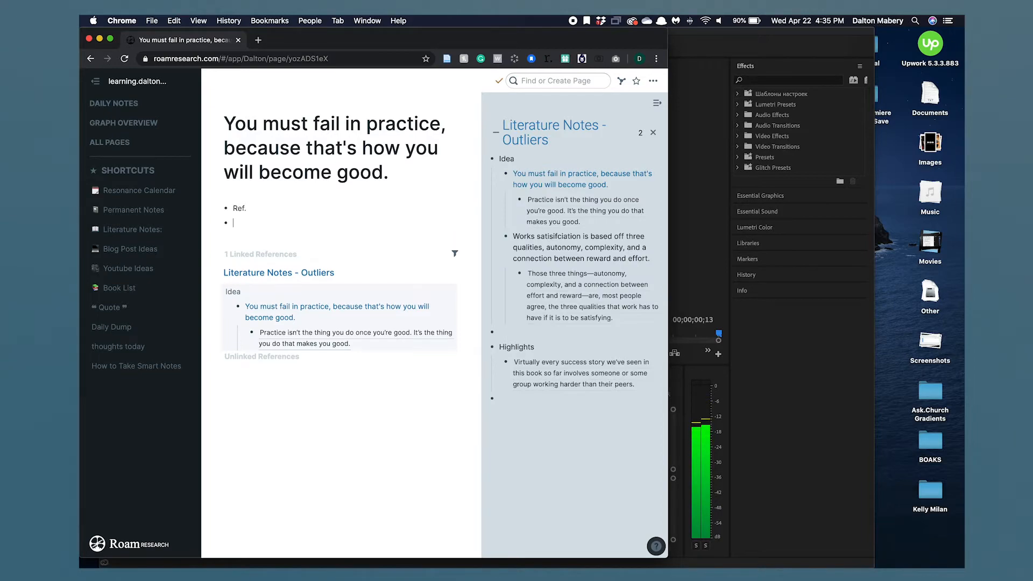
{"action": "type", "text": "[["}
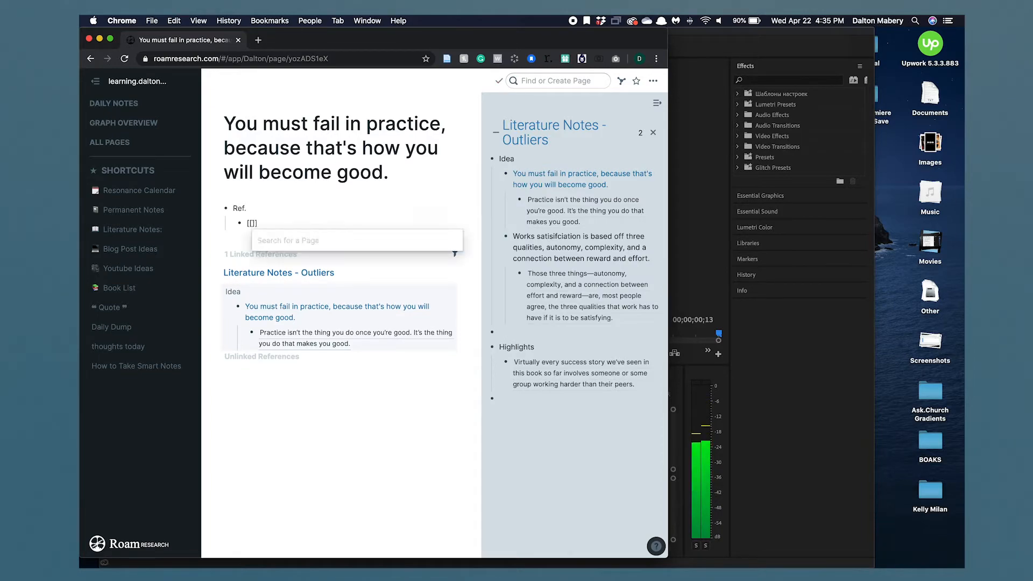
{"action": "type", "text": "Outlier"}
{"action": "key", "text": "Return"}
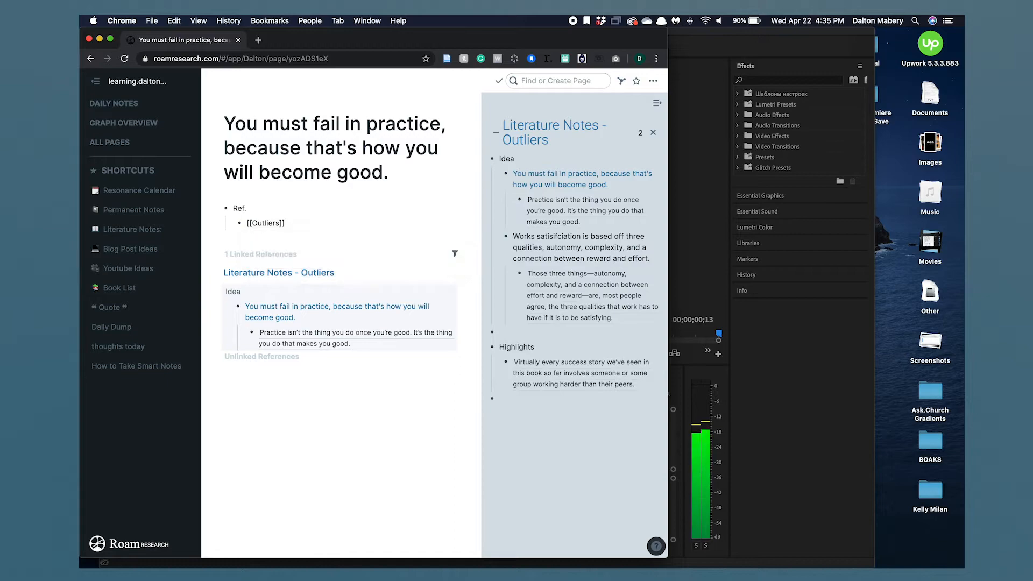
{"action": "type", "text": "[[Malc"}
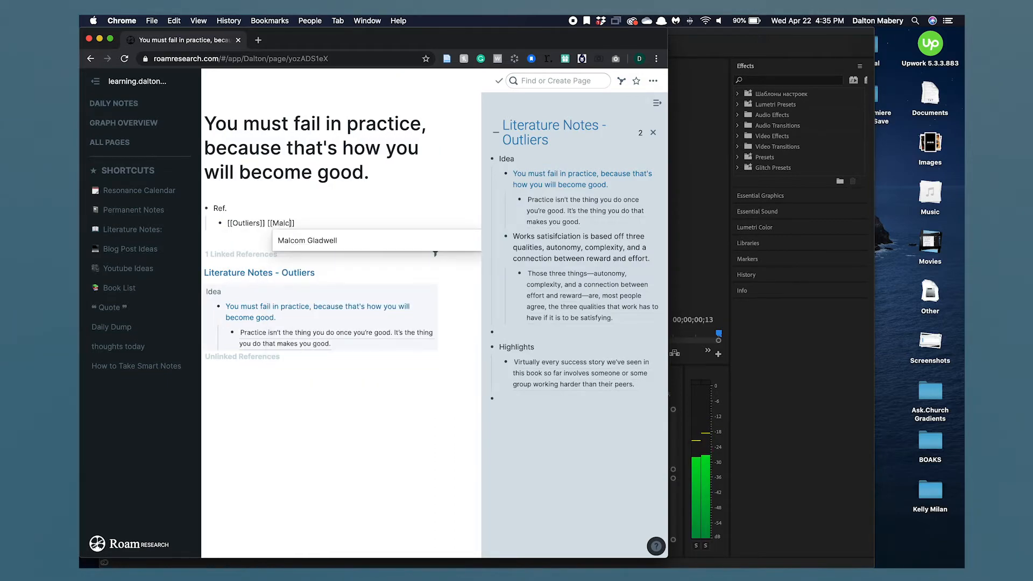
{"action": "key", "text": "Return"}
{"action": "key", "text": "Return"}
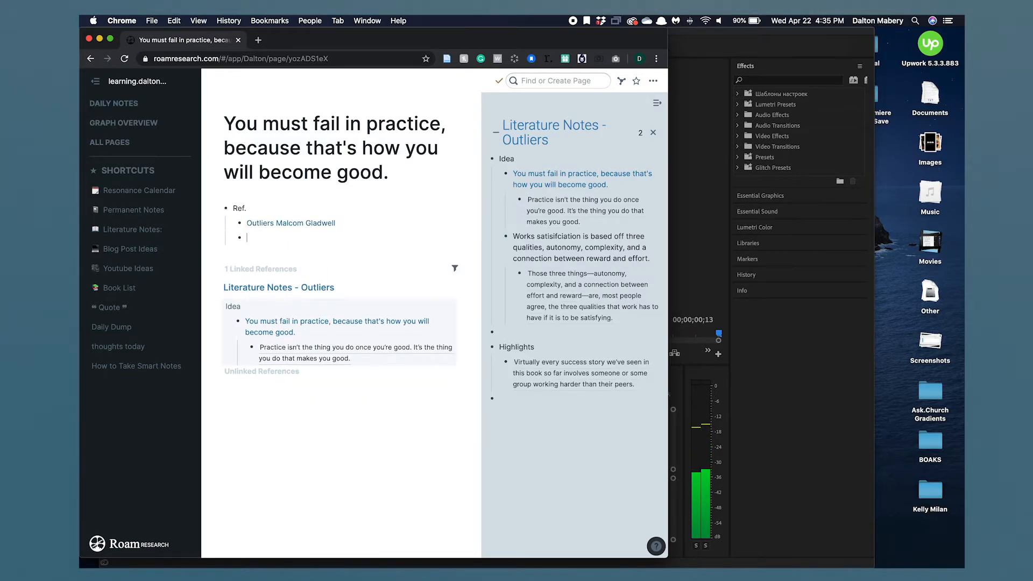
- Add a "Keywords -" bullet linking to the Permanent Notes page
{"action": "type", "text": "Keyw"}
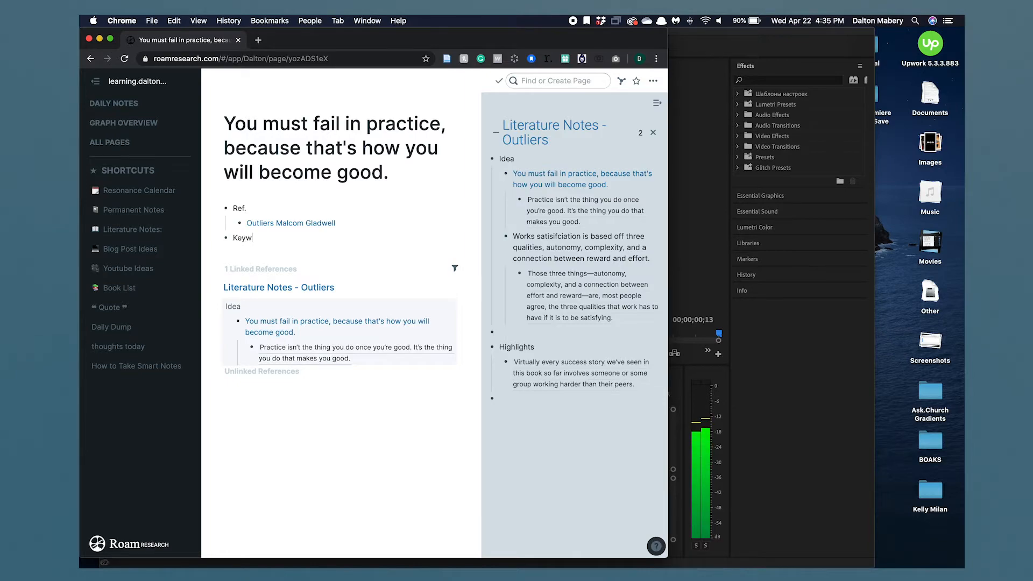
{"action": "type", "text": "ords - [["}
{"action": "key", "text": "BackSpace"}
{"action": "key", "text": "BackSpace"}
{"action": "type", "text": "[[per"}
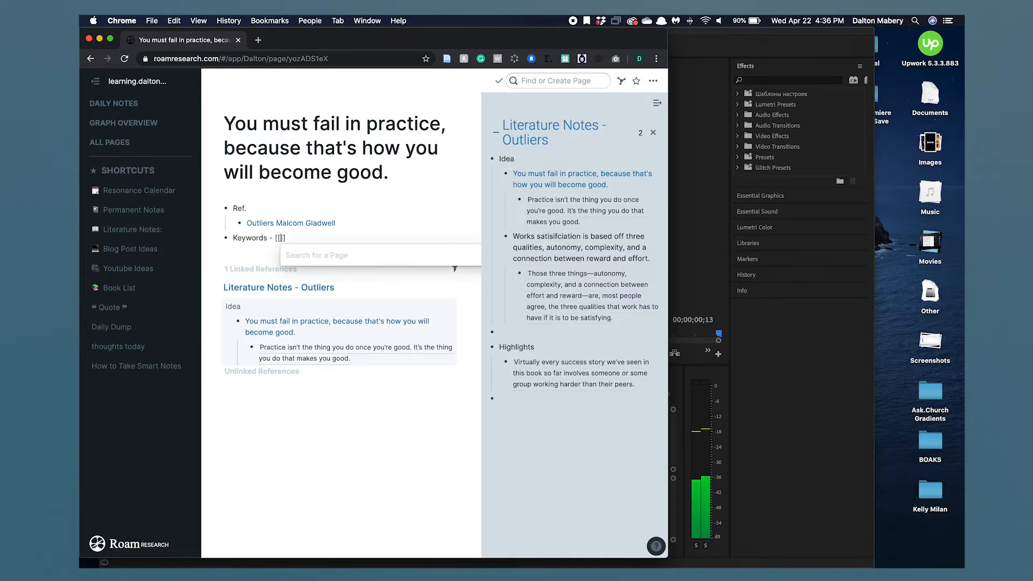
{"action": "left_click", "coordinate": [313, 273]}
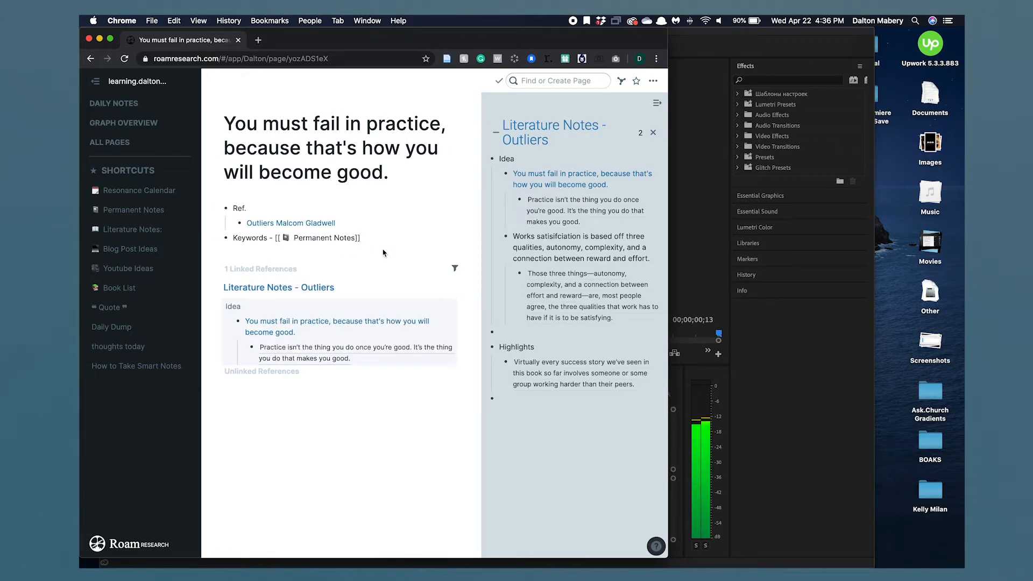
{"action": "key", "text": "Return"}
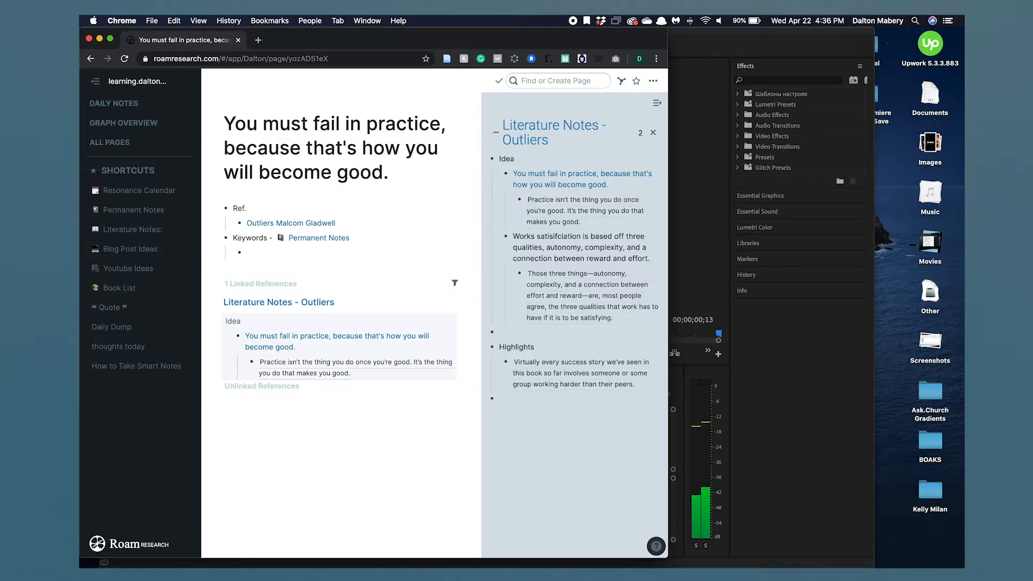
- Tag the idea under Keywords with #failure, #winners and #winnersvsquitters
{"action": "type", "text": "#"}
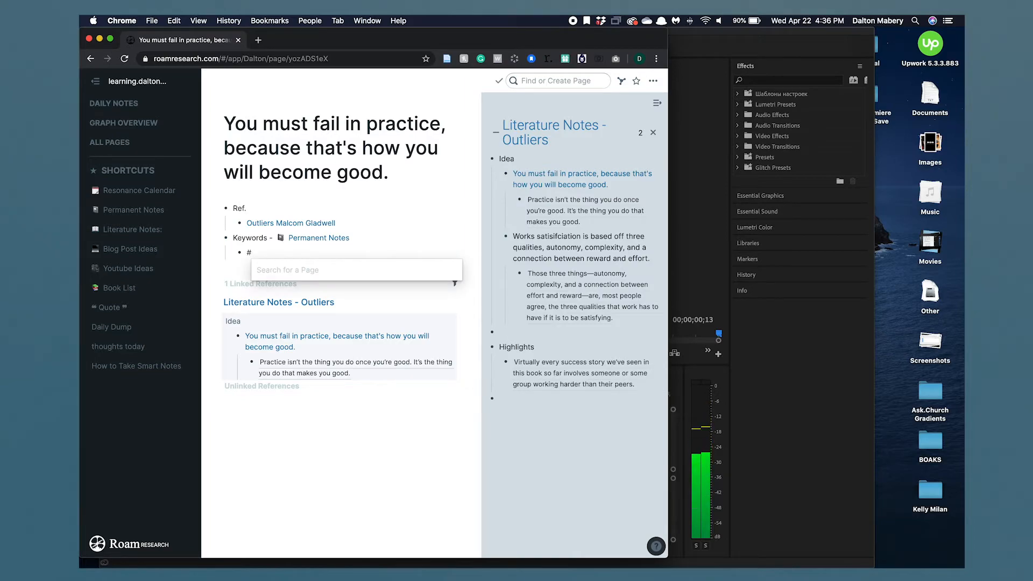
{"action": "type", "text": "failute"}
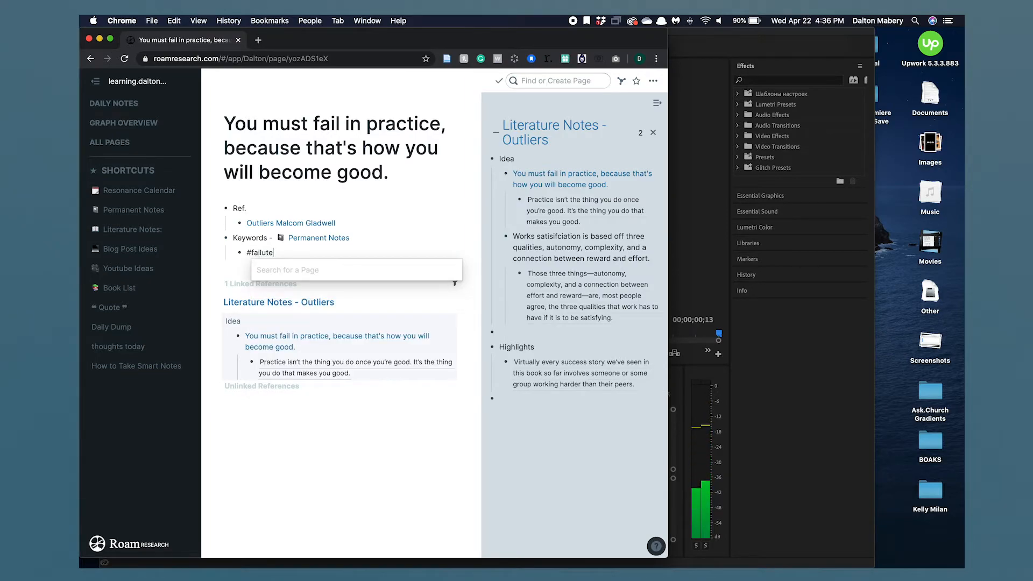
{"action": "key", "text": "BackSpace"}
{"action": "key", "text": "BackSpace"}
{"action": "type", "text": "re "}
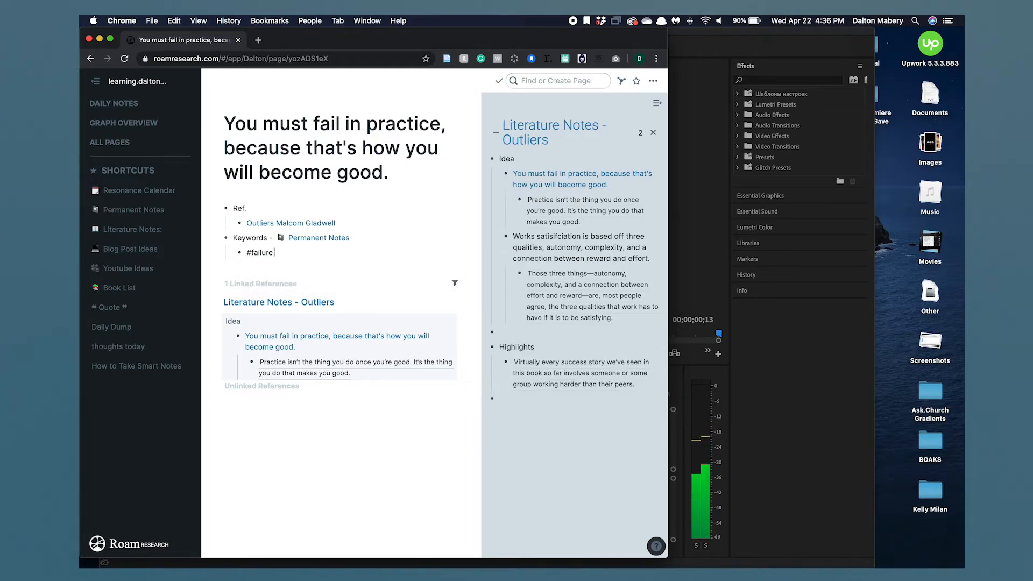
{"action": "type", "text": "#win"}
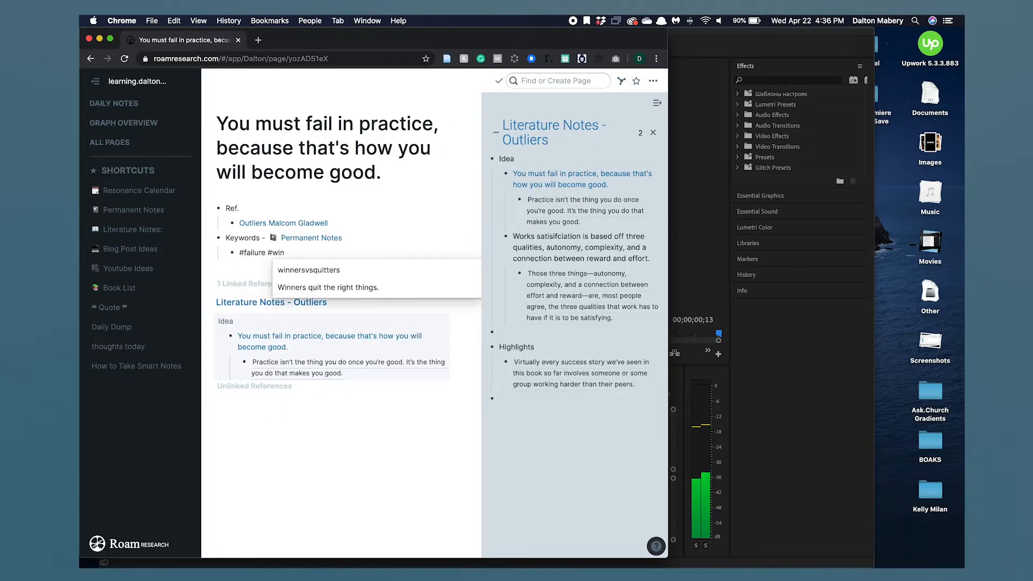
{"action": "type", "text": "ners #"}
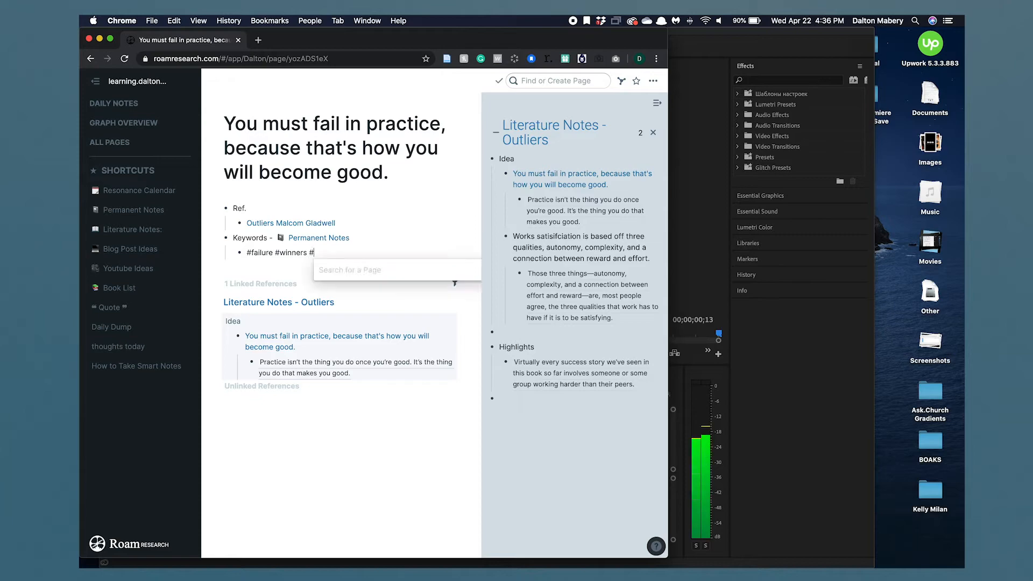
{"action": "type", "text": "win"}
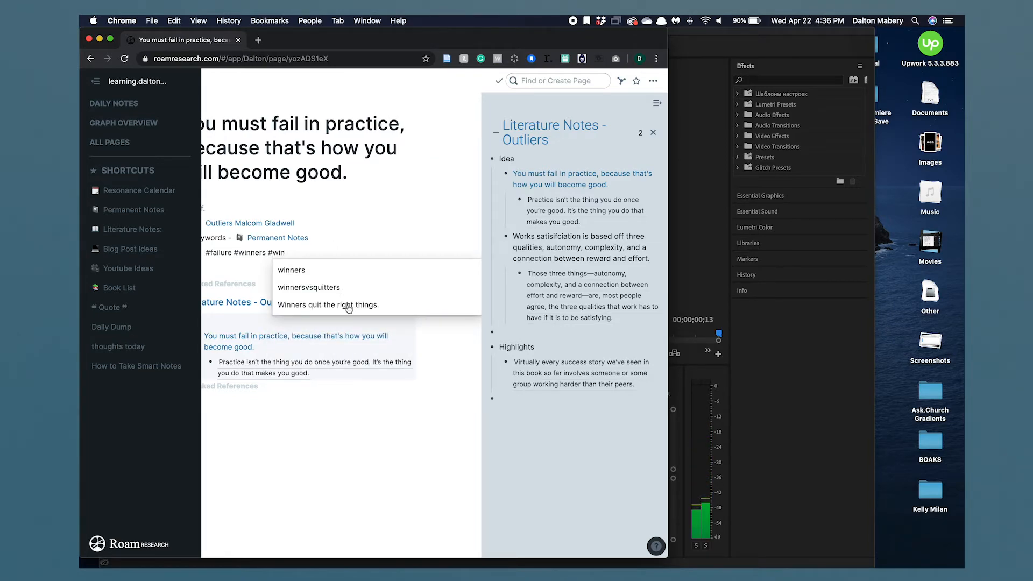
{"action": "left_click", "coordinate": [339, 290]}
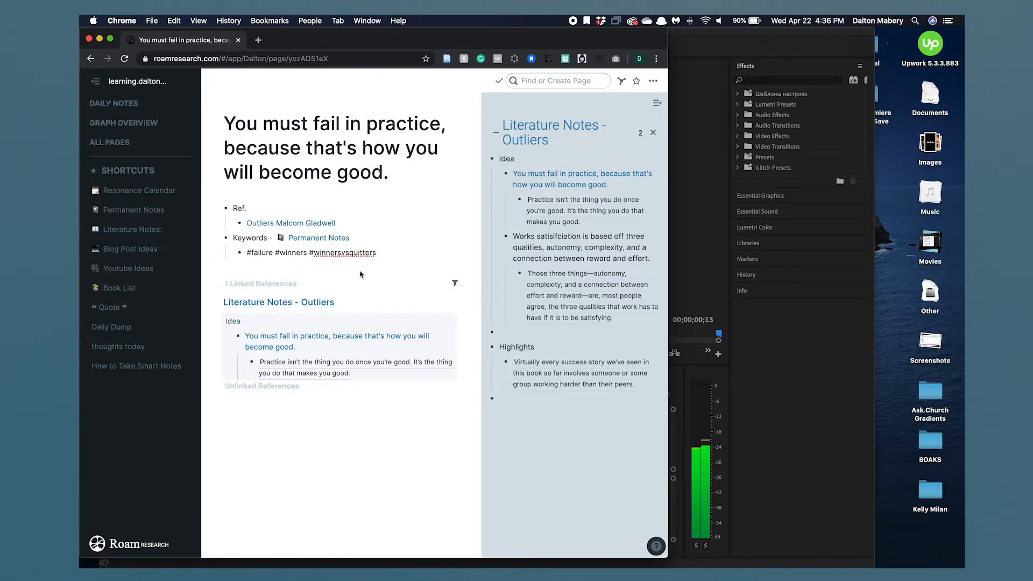
{"action": "left_click", "coordinate": [385, 251]}
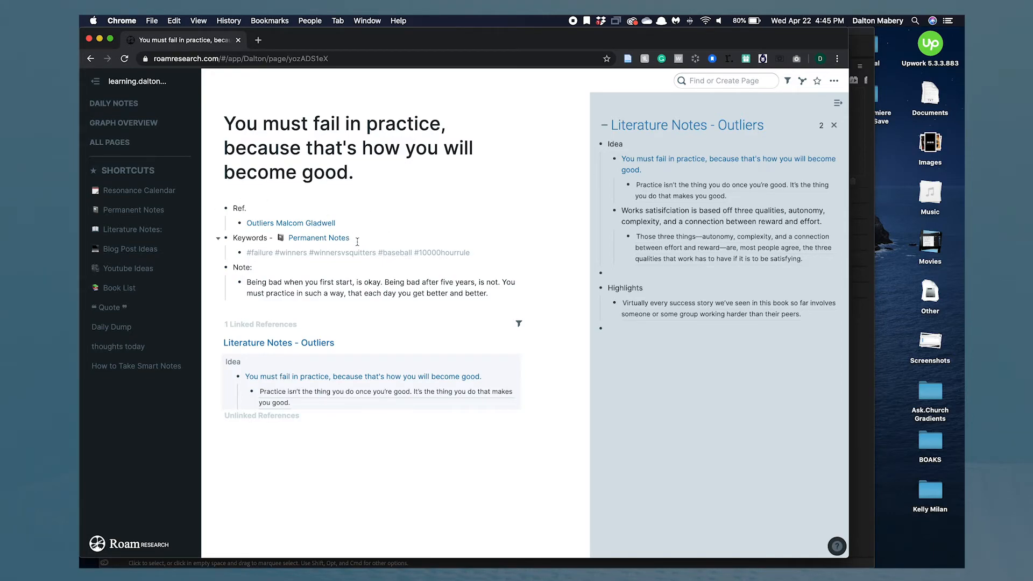
- Open the Permanent Notes page, then return to the idea page and review its note text
{"action": "left_click", "coordinate": [156, 213]}
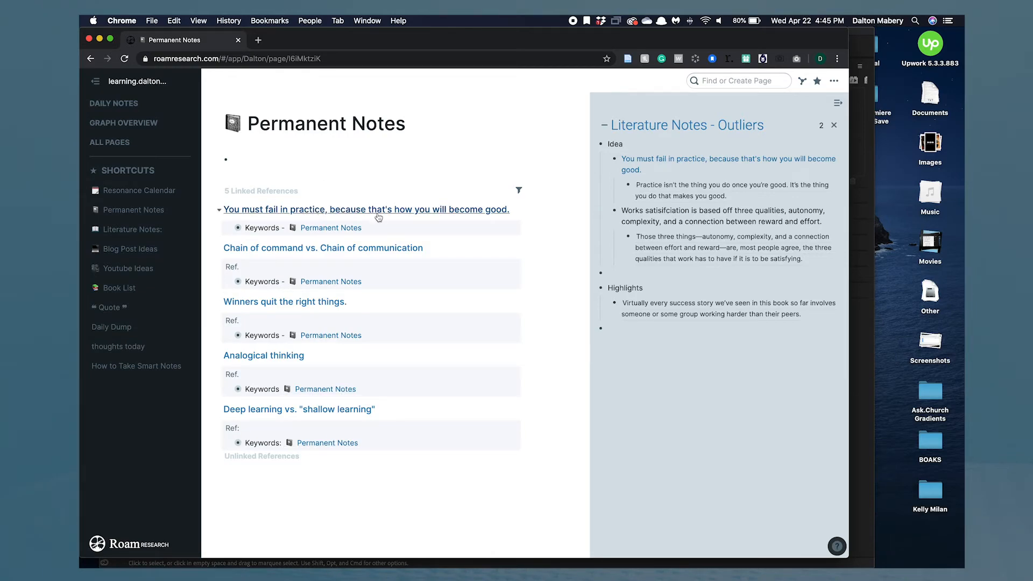
{"action": "left_click", "coordinate": [471, 215]}
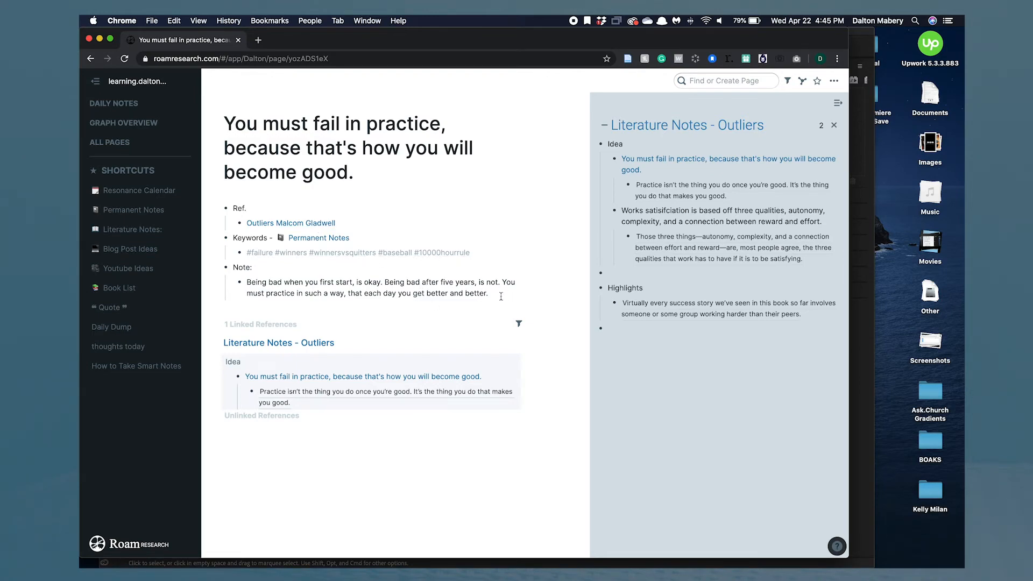
{"action": "left_click_drag", "start_coordinate": [495, 294], "coordinate": [253, 278]}
- On the Permanent Notes page, filter the linked references by tags such as quitting
{"action": "left_click", "coordinate": [331, 240]}
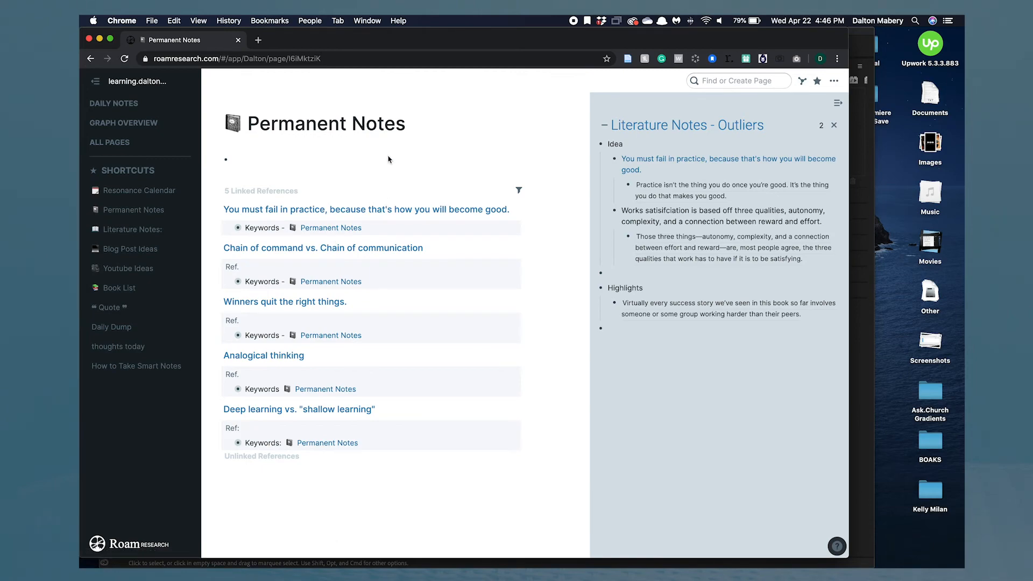
{"action": "left_click", "coordinate": [518, 191]}
{"action": "scroll", "coordinate": [436, 269], "scroll_direction": "down", "scroll_amount": 2}
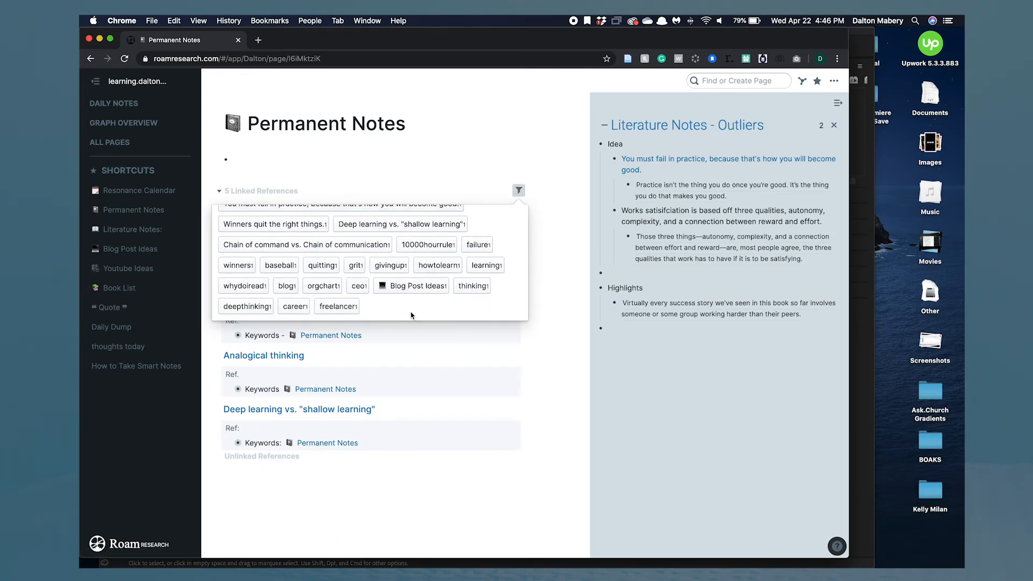
{"action": "left_click", "coordinate": [259, 285]}
{"action": "left_click", "coordinate": [350, 365]}
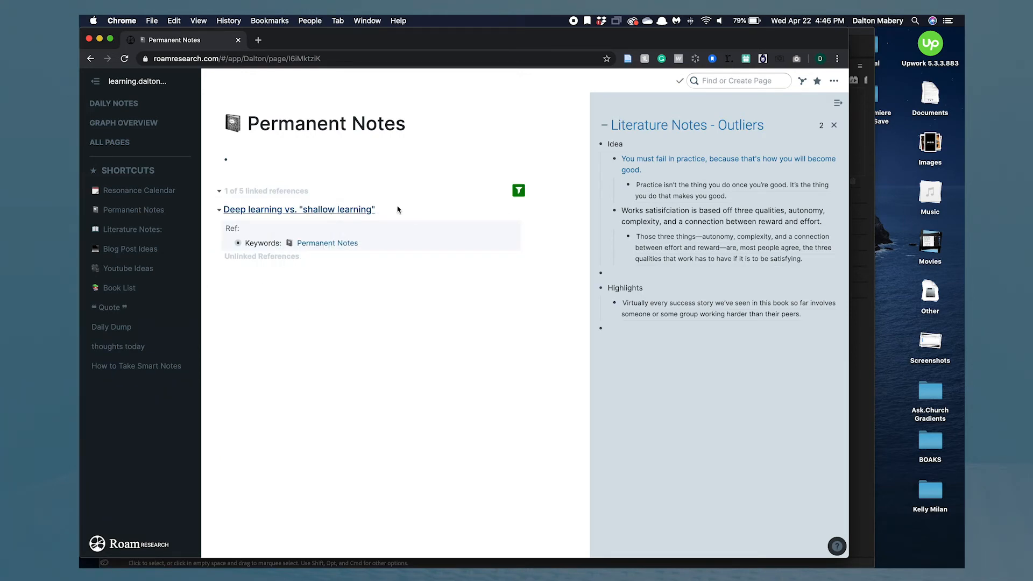
{"action": "left_click", "coordinate": [516, 193]}
{"action": "left_click", "coordinate": [317, 234]}
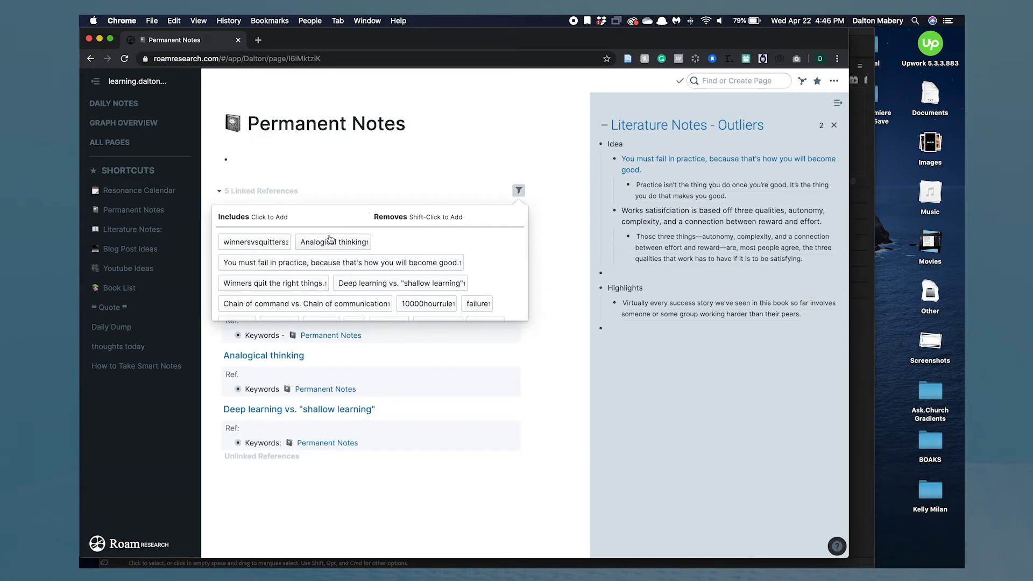
{"action": "scroll", "coordinate": [409, 267], "scroll_direction": "down", "scroll_amount": 2}
{"action": "scroll", "coordinate": [409, 267], "scroll_direction": "down", "scroll_amount": 1}
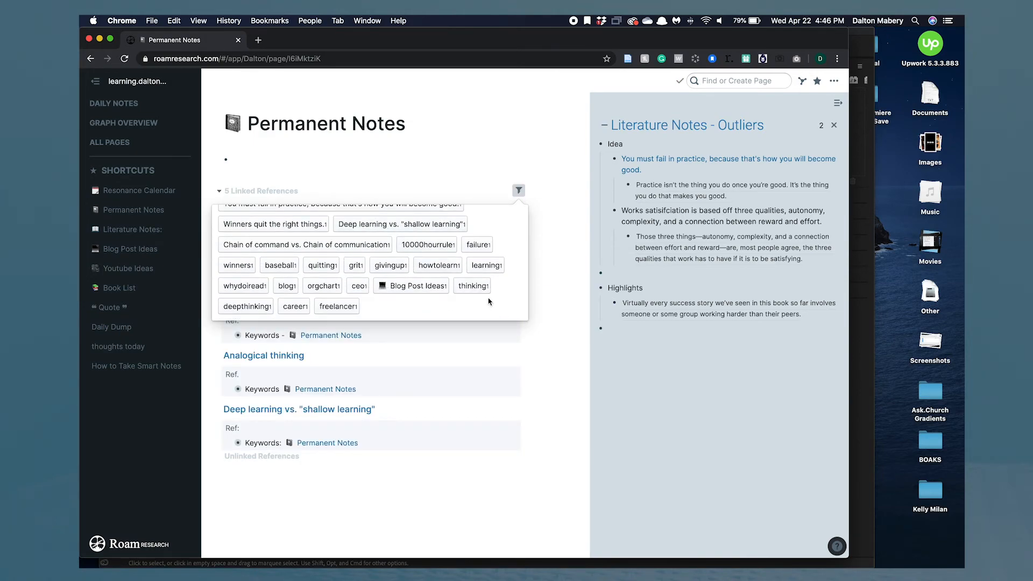
{"action": "left_click", "coordinate": [322, 266]}
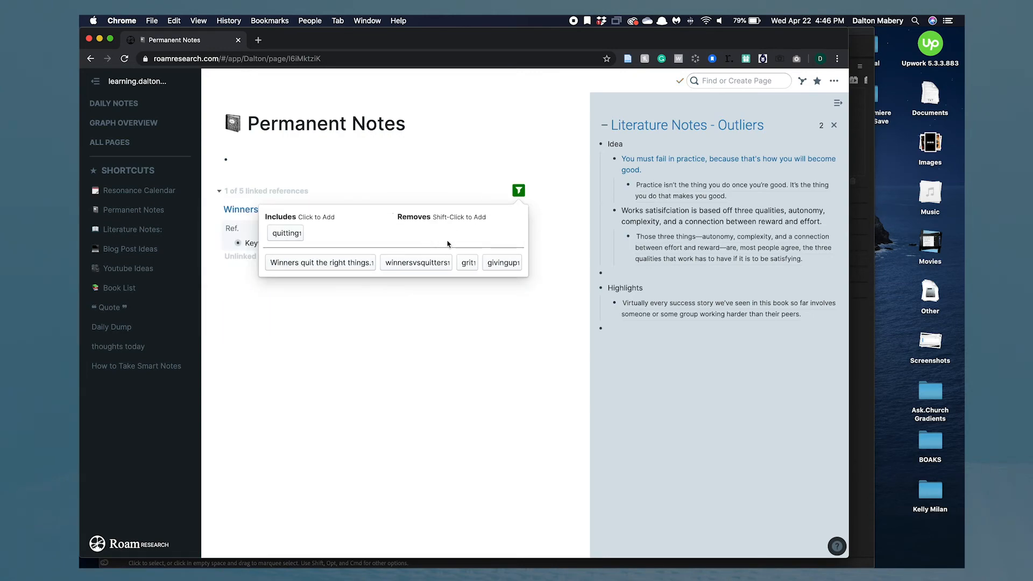
{"action": "left_click", "coordinate": [470, 269]}
{"action": "left_click", "coordinate": [452, 357]}
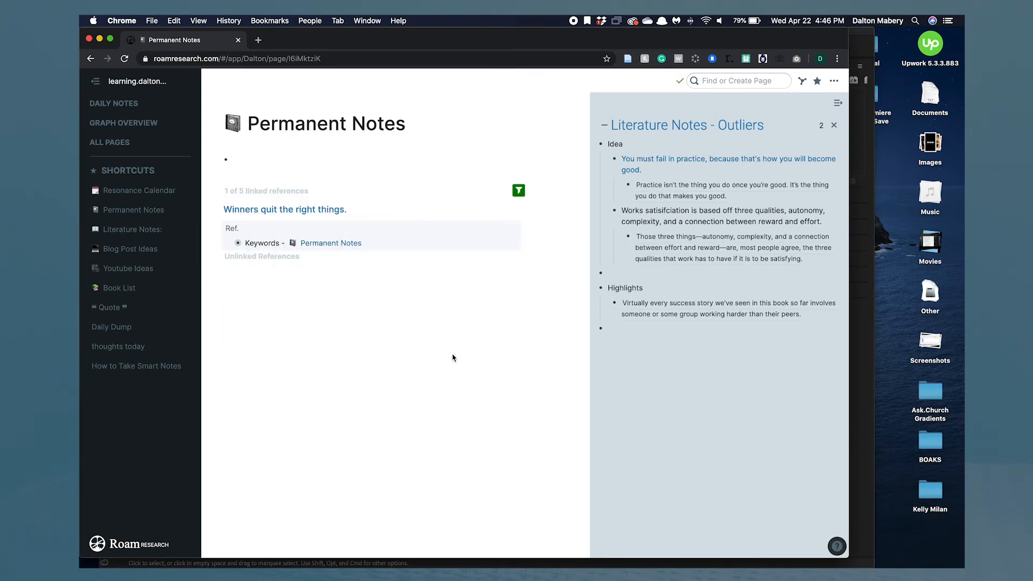
- Remove the quitting filter so all linked references show again
{"action": "left_click", "coordinate": [520, 191]}
{"action": "left_click", "coordinate": [325, 236]}
{"action": "left_click", "coordinate": [265, 233]}
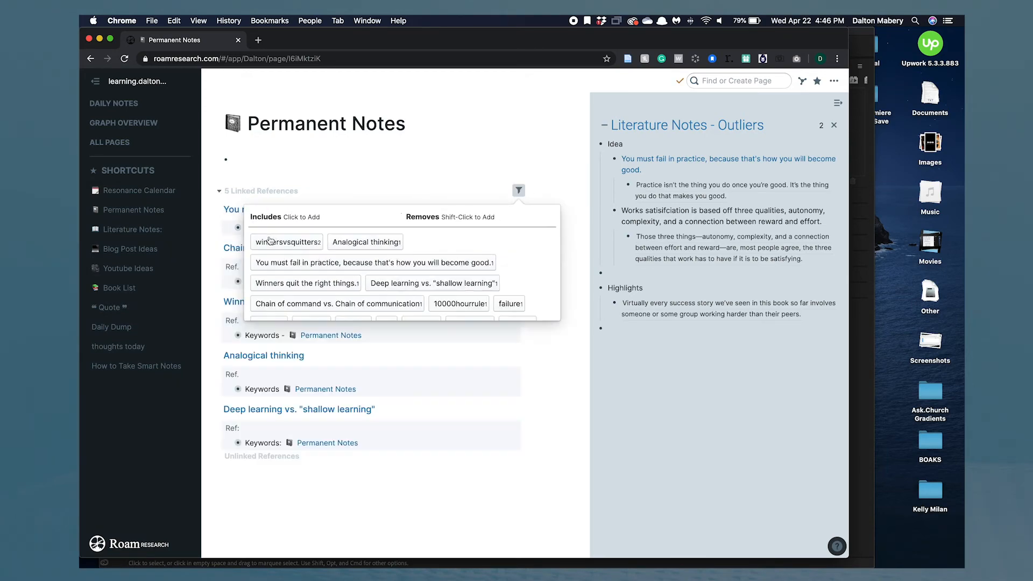
{"action": "left_click", "coordinate": [326, 175]}
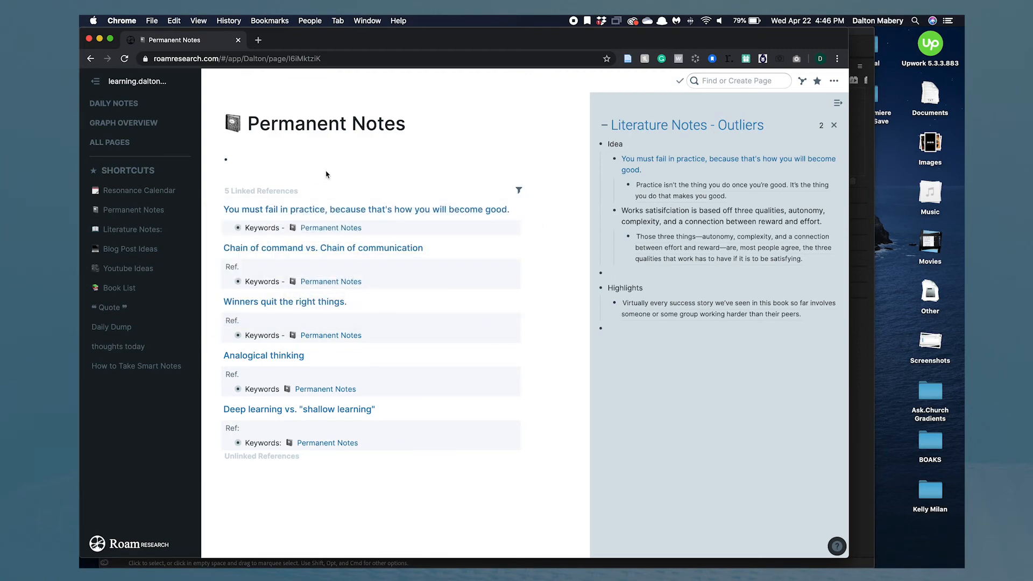
- Open the "You must fail in practice" page and review its keyword tags and Ref. links
{"action": "left_click", "coordinate": [305, 211]}
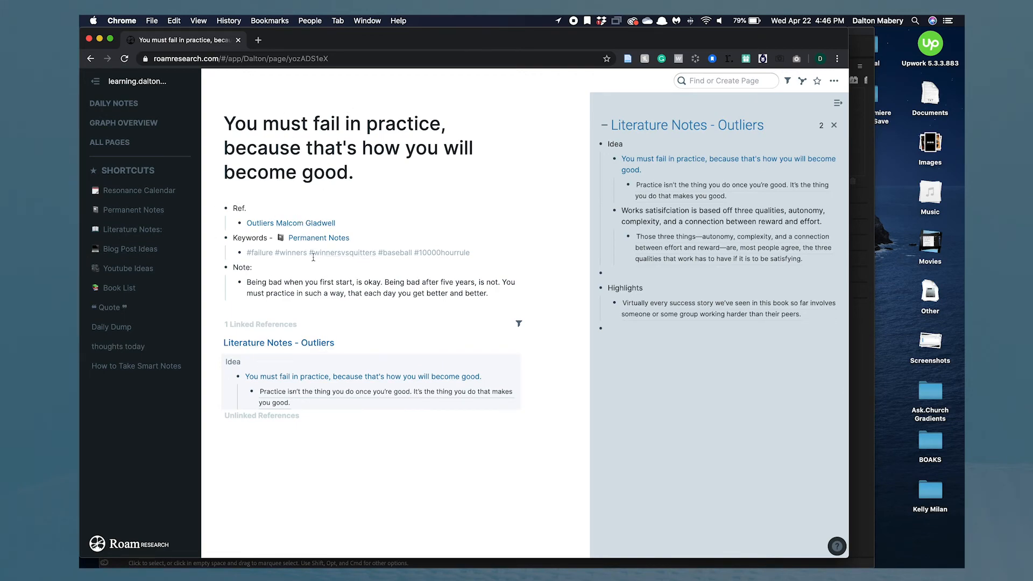
{"action": "left_click", "coordinate": [475, 252]}
{"action": "left_click_drag", "start_coordinate": [474, 252], "coordinate": [233, 251]}
{"action": "left_click", "coordinate": [410, 217]}
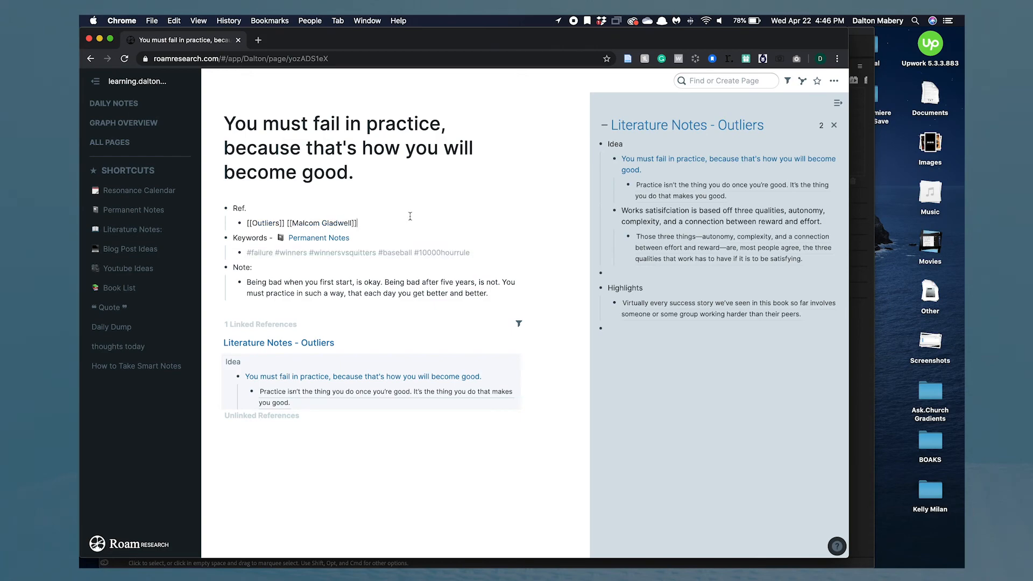